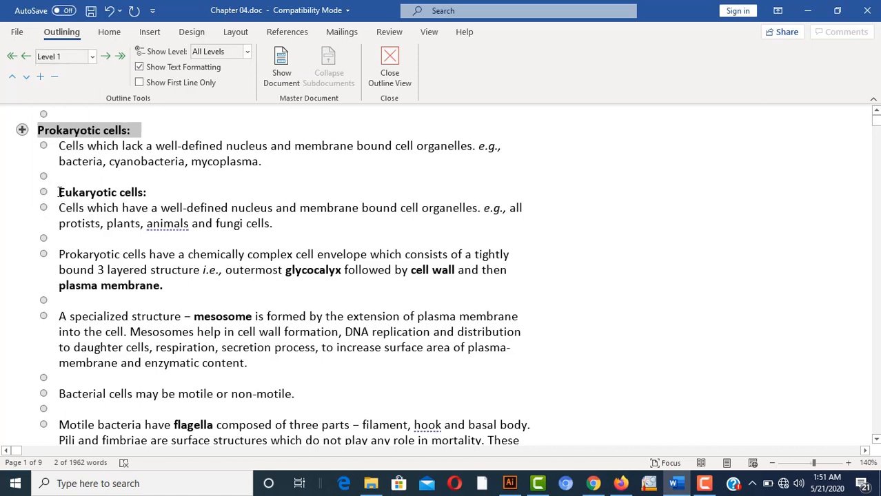
Promote the Eukaryotic cells:, Passive transport: and Active transport: headings to Level 1
drag(59, 192, 156, 193)
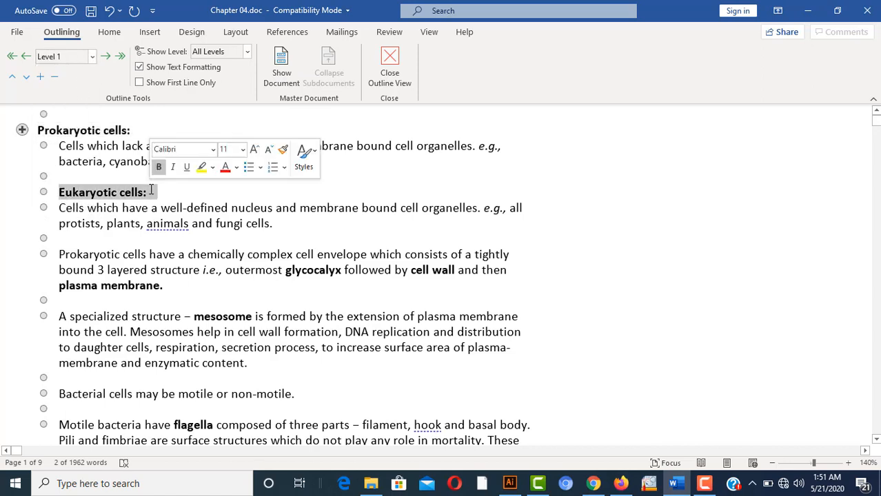
click(92, 56)
click(80, 73)
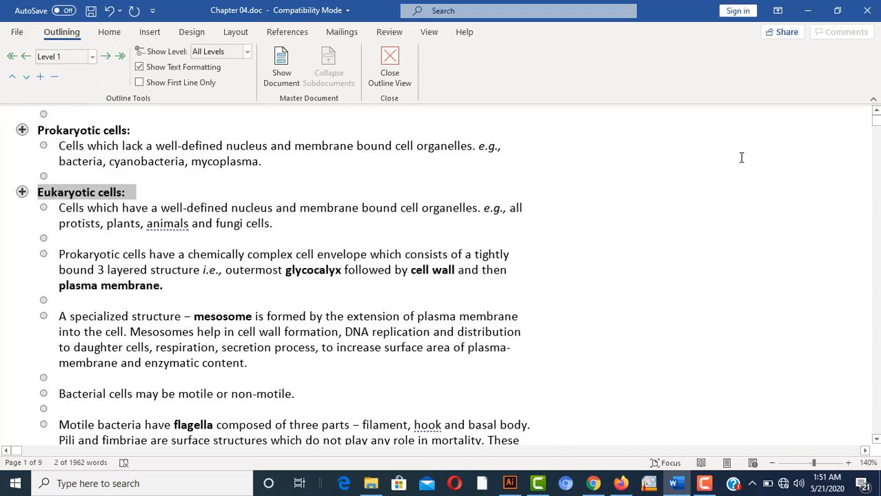
click(778, 202)
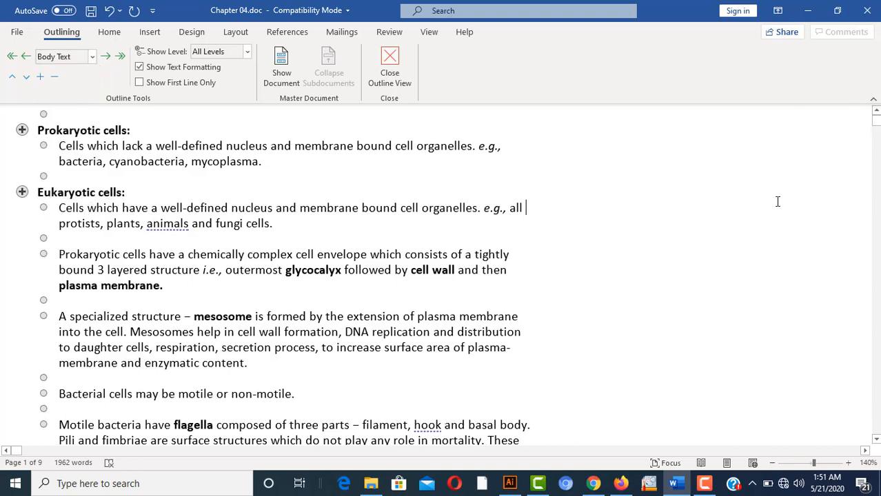
scroll(778, 201, down, 4)
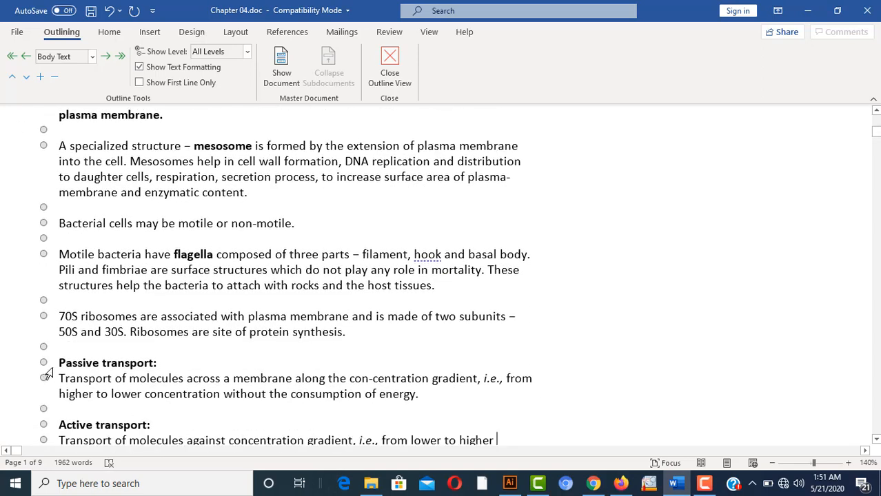
drag(60, 362, 166, 361)
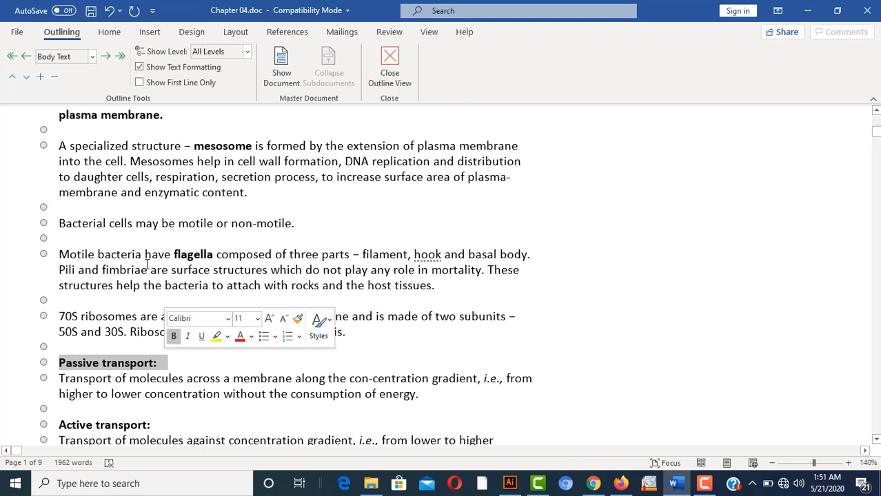
click(92, 57)
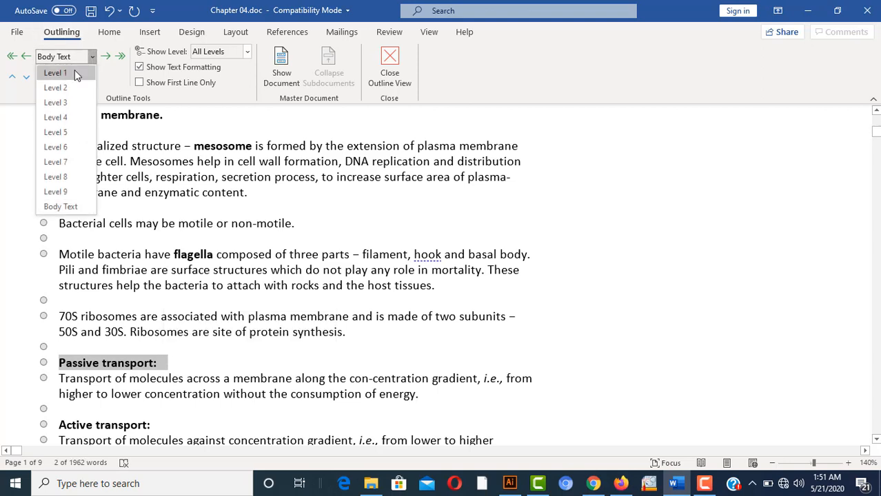
click(74, 69)
drag(60, 425, 160, 426)
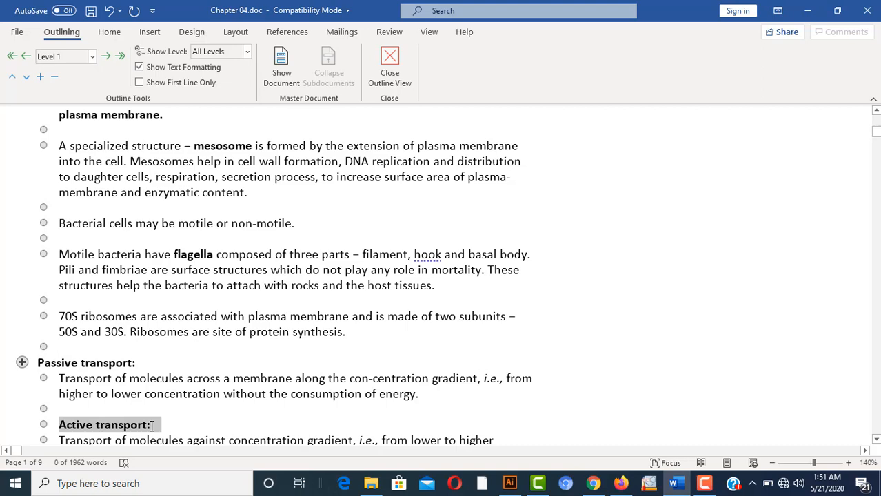
click(92, 56)
click(69, 73)
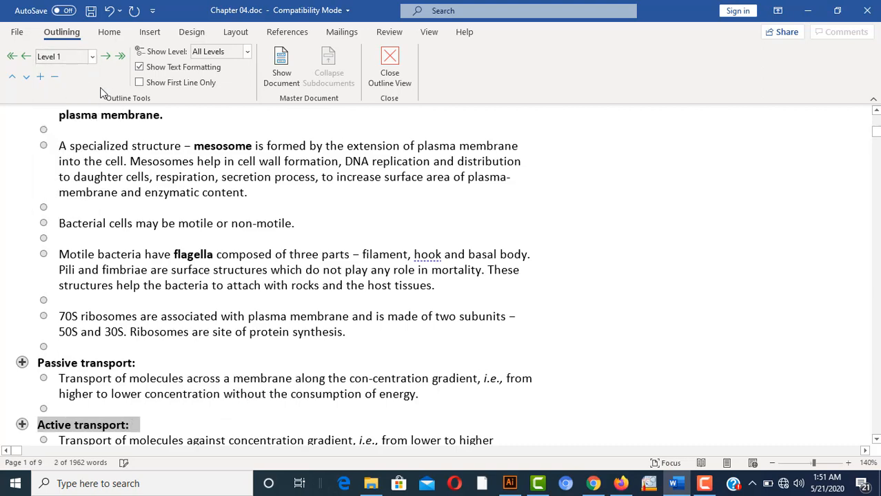
click(366, 316)
Promote Phagocytosis:, Pinocytosis: and Salient Features of Cell Theory to Level 1
scroll(366, 311, down, 5)
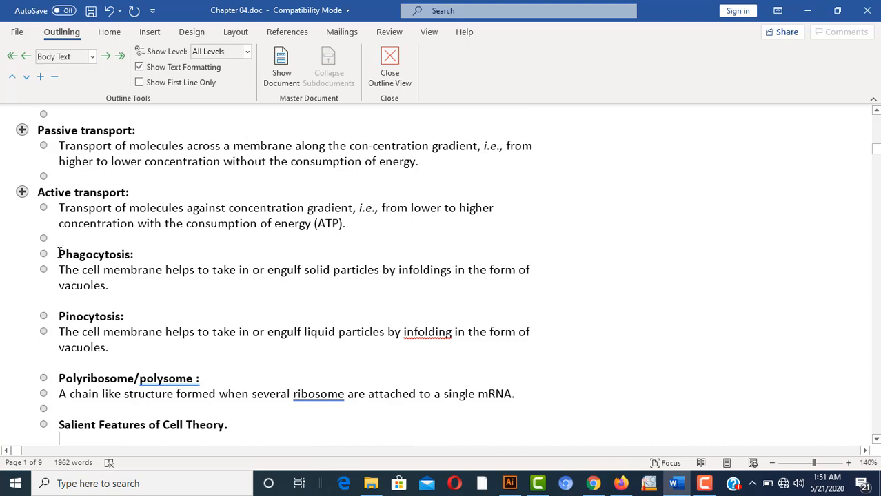
drag(61, 253, 142, 255)
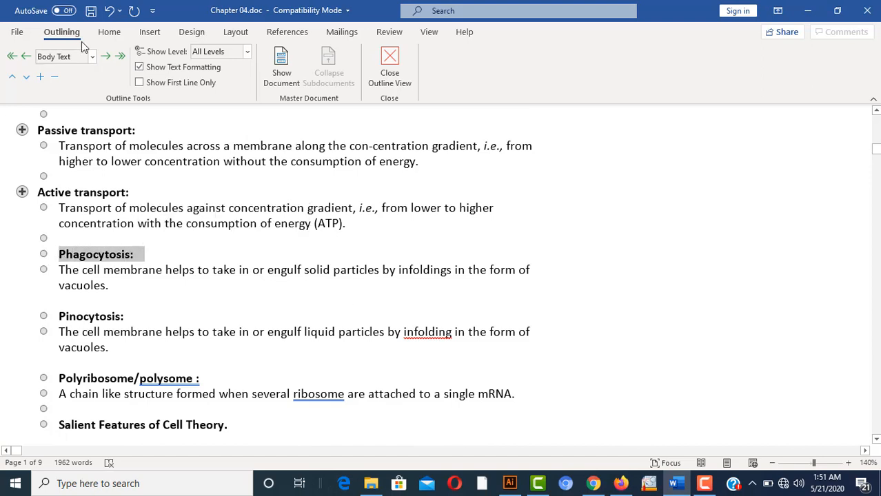
click(92, 58)
click(77, 72)
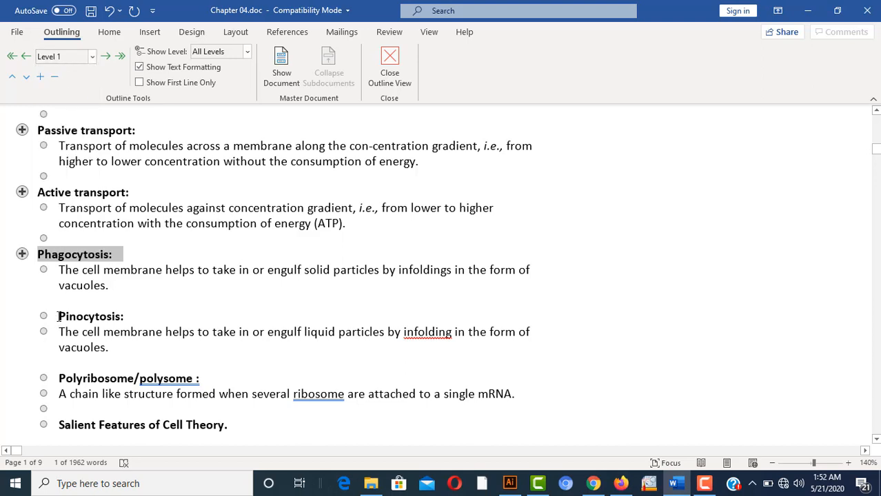
drag(59, 317, 140, 311)
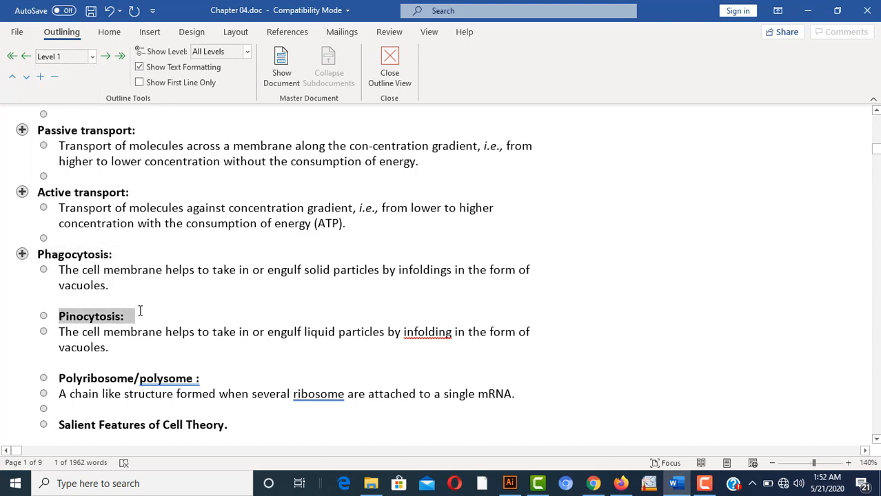
click(93, 57)
click(82, 68)
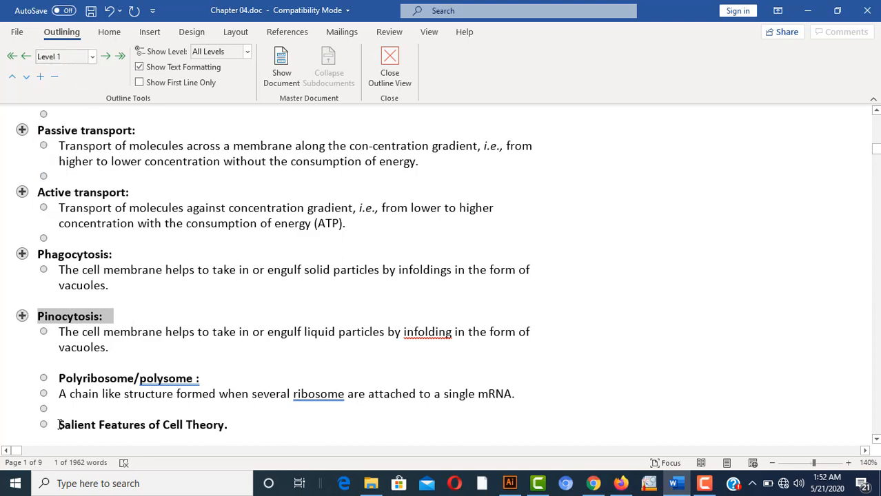
drag(60, 425, 221, 426)
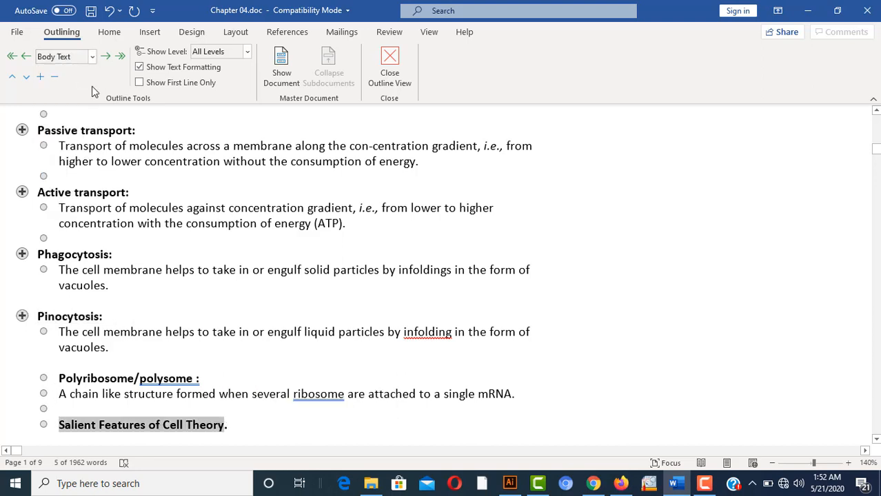
click(92, 59)
click(76, 72)
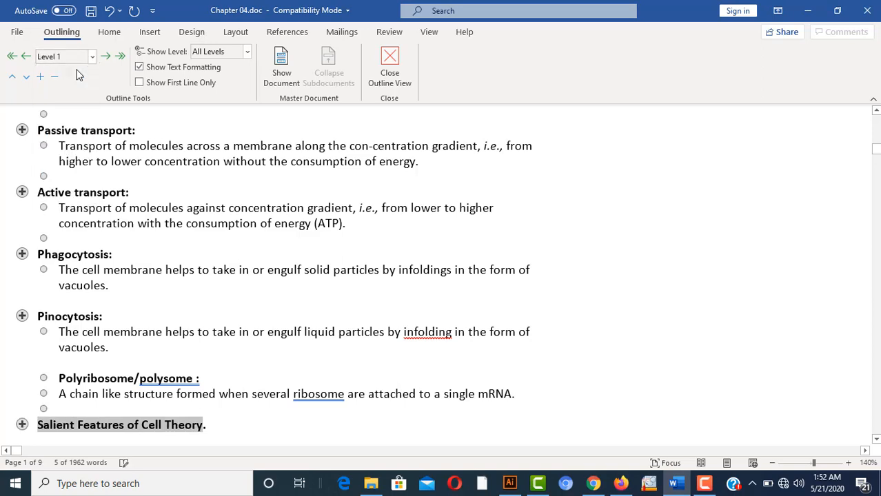
click(350, 317)
key(Down)
key(Down)
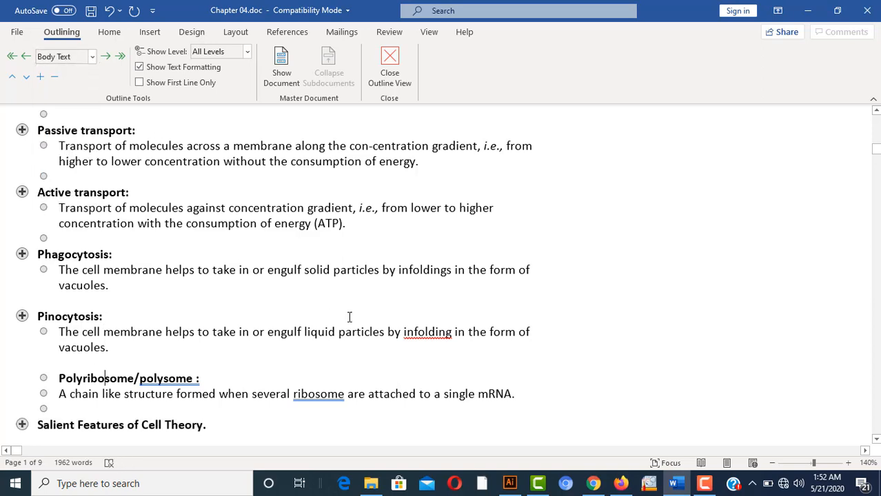
key(Down)
key(Down)
key(Down)
key(Down)
key(Down)
key(Down)
key(Down)
key(Down)
key(Down)
key(Down)
key(Down)
key(Down)
key(Down)
key(Down)
key(Down)
key(Down)
key(Down)
key(Down)
key(Down)
key(Down)
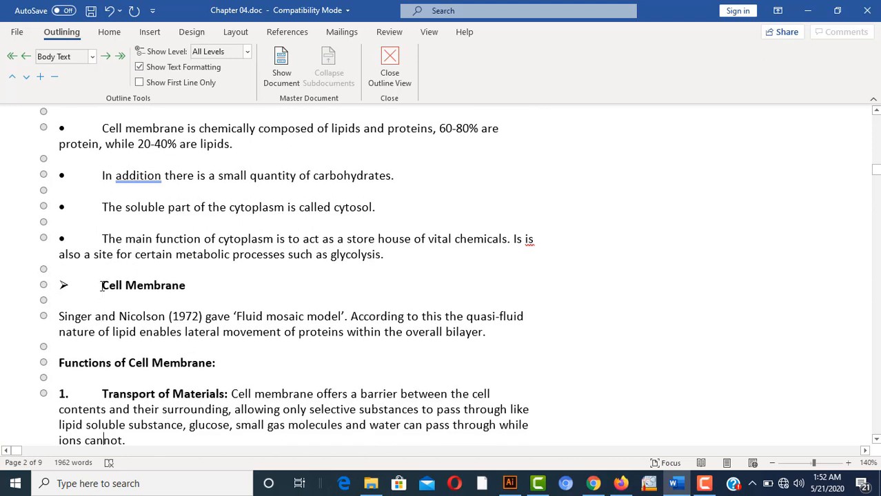
Make the Cell Membrane and Cell Wall headings Level 1 in the outline
drag(102, 286, 186, 290)
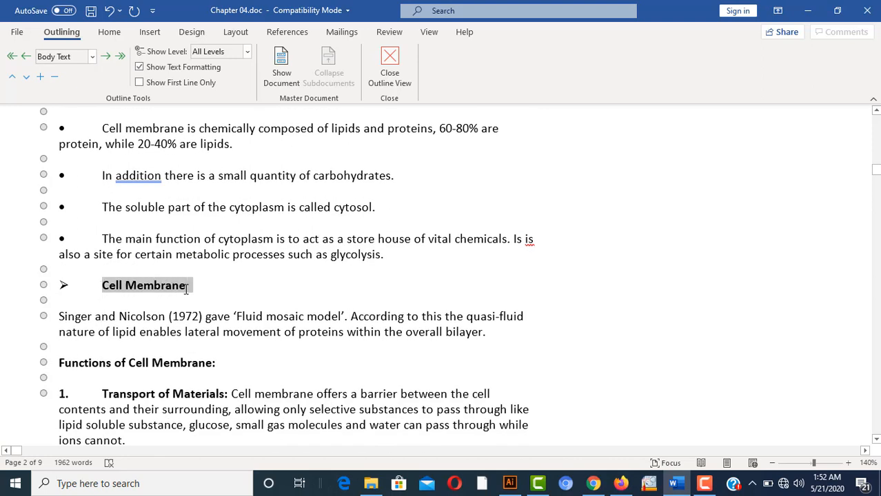
click(91, 57)
click(71, 72)
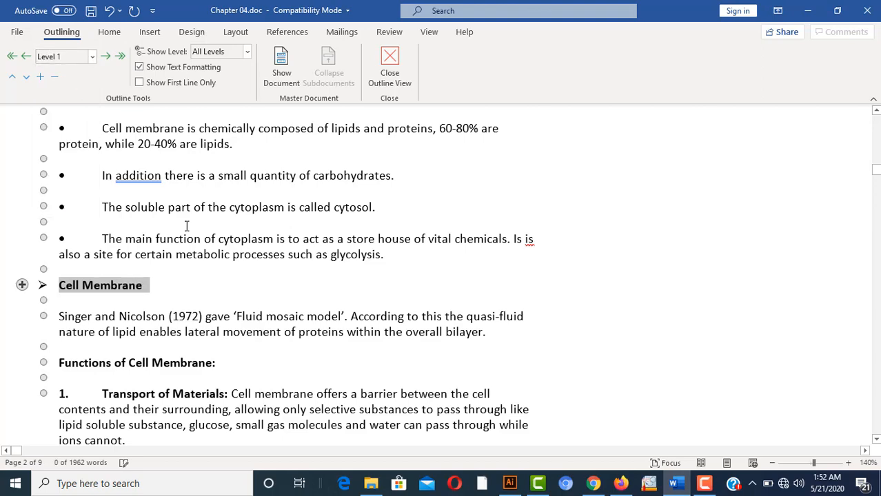
click(212, 290)
key(Down)
key(Down)
key(Down)
key(Down)
key(Down)
key(Down)
key(Down)
key(Down)
key(Down)
key(Down)
key(Down)
key(Down)
key(Down)
key(Down)
key(Down)
key(Down)
key(Down)
key(Down)
key(Down)
key(Down)
key(Down)
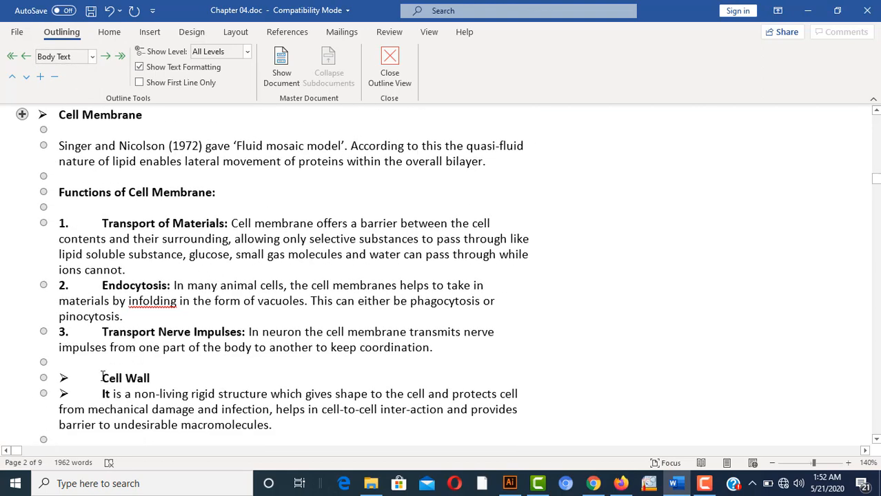
drag(102, 378, 158, 379)
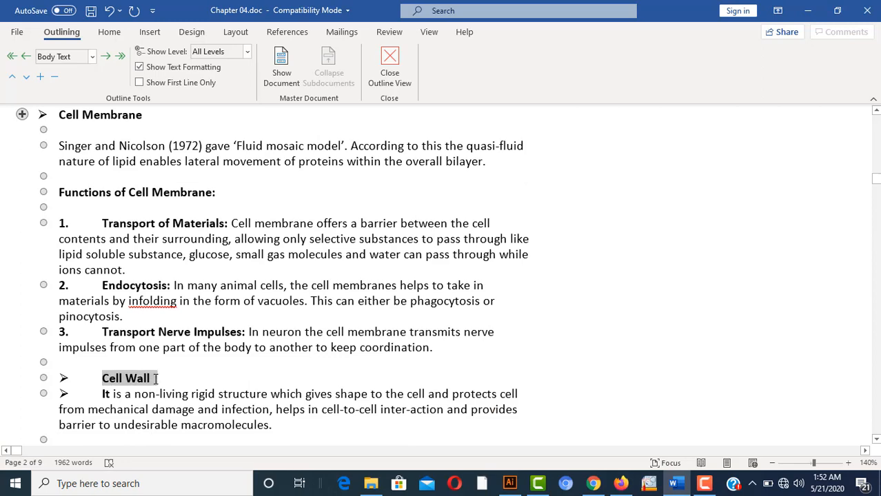
click(92, 56)
click(54, 73)
click(209, 265)
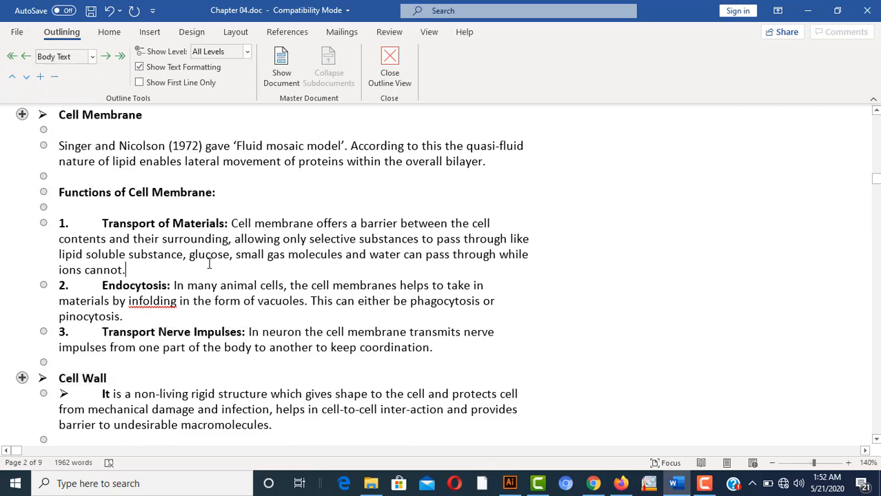
key(Down)
key(Down)
key(Down)
key(Down)
key(Down)
key(Down)
key(Down)
key(Down)
key(Down)
key(Down)
key(Down)
key(Down)
key(Down)
key(Down)
key(Down)
key(Down)
key(Down)
key(Down)
key(Down)
key(Down)
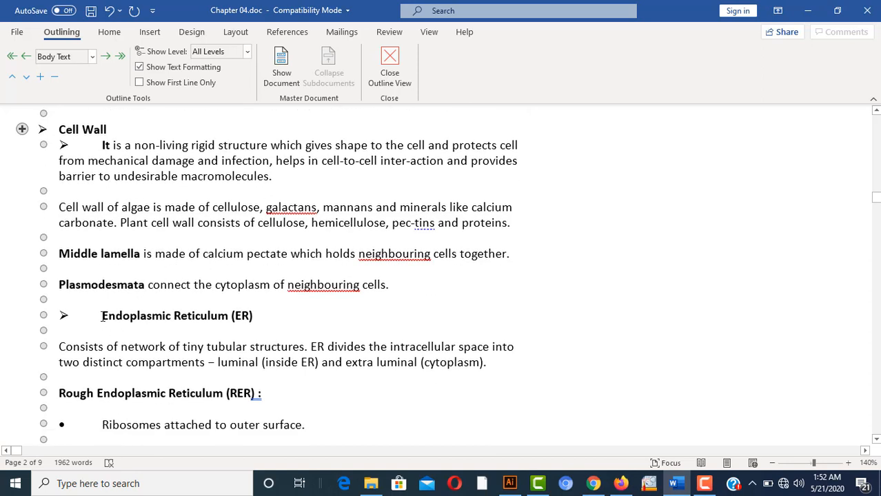
Make Endoplasmic Reticulum (ER) a Level 1 heading and jump back to the top
drag(102, 318, 258, 315)
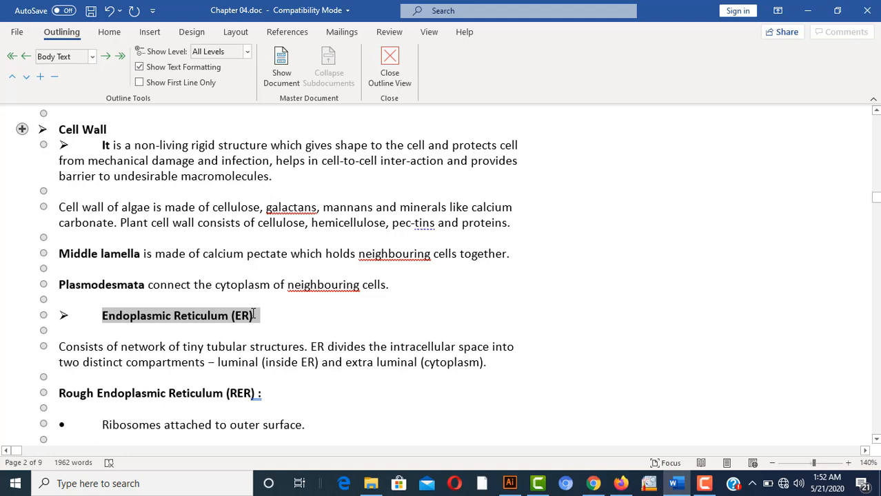
click(91, 58)
click(54, 73)
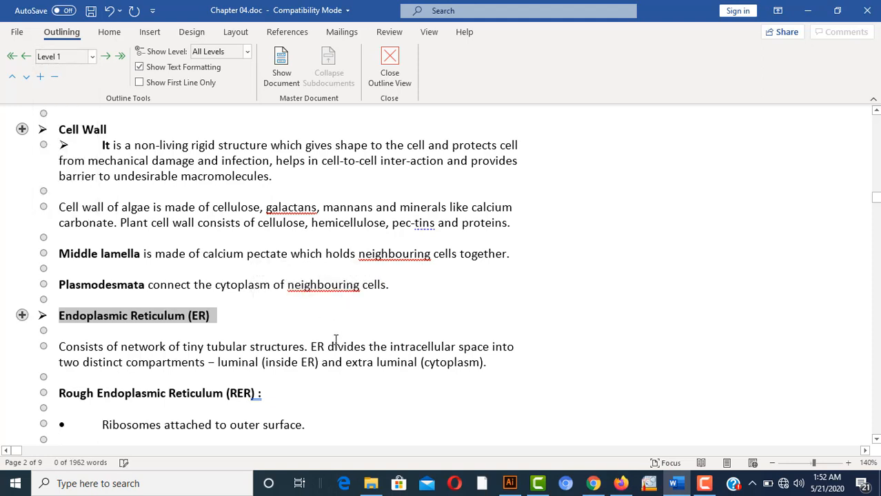
click(367, 327)
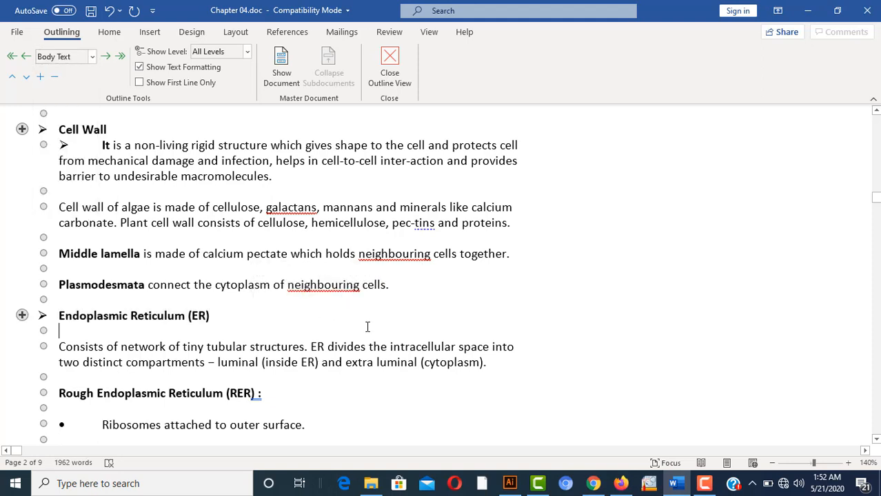
key(Page_Up)
key(Page_Up)
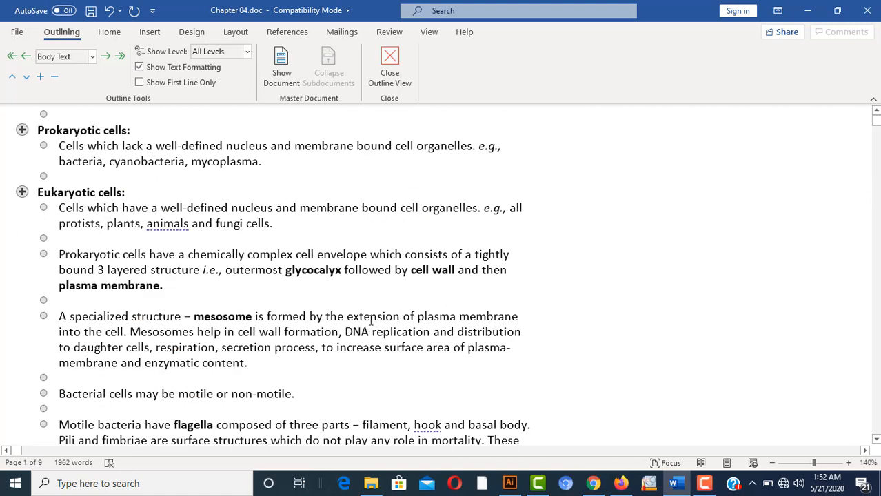
Insert a custom Classic table of contents showing 9 levels with dotted tab leaders
click(390, 64)
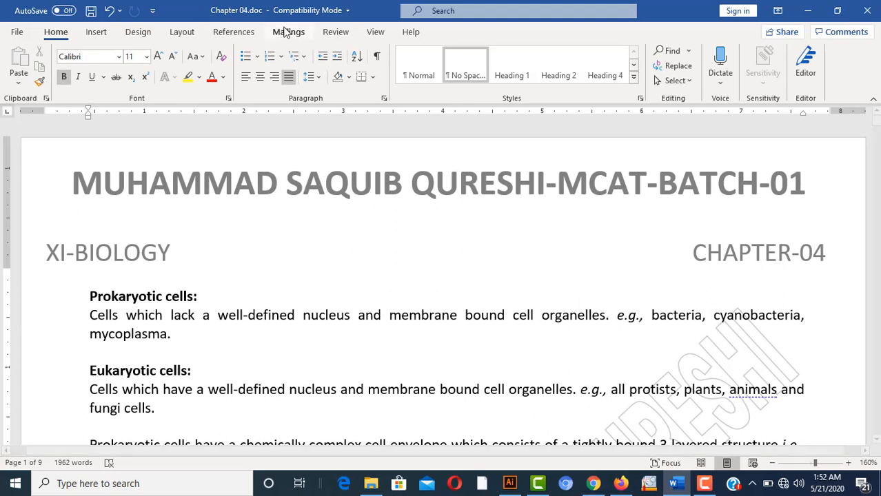
click(235, 36)
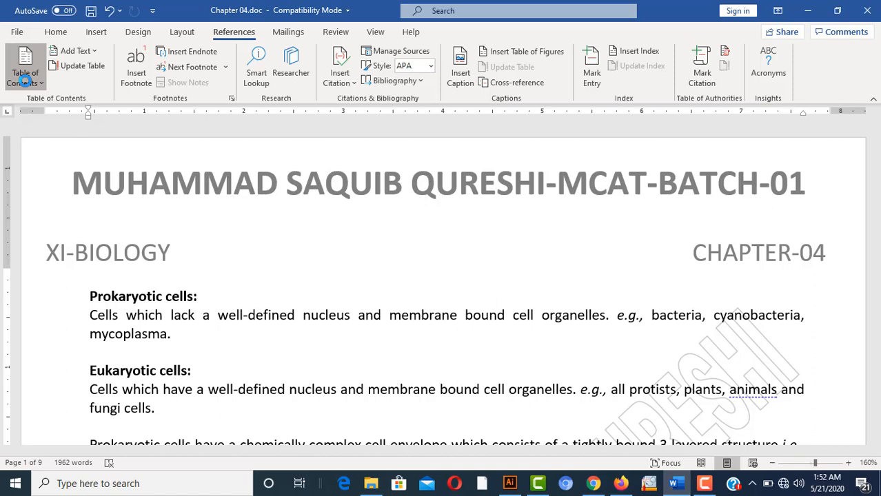
click(25, 81)
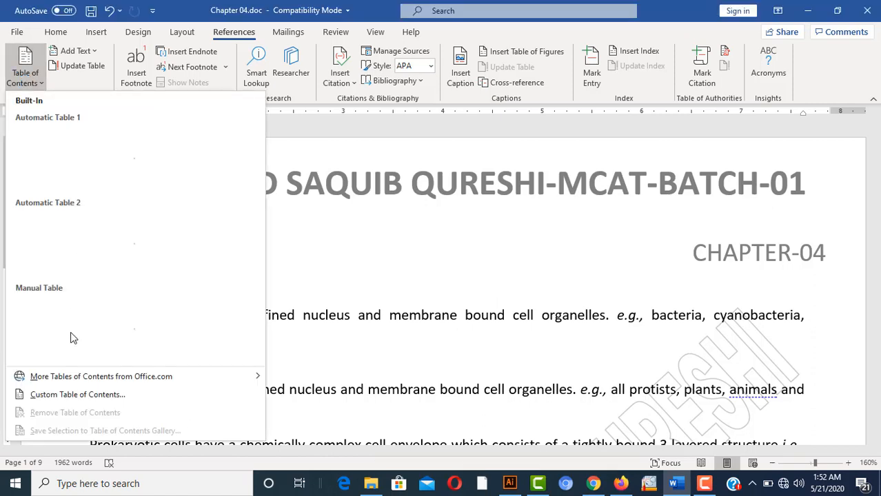
click(97, 399)
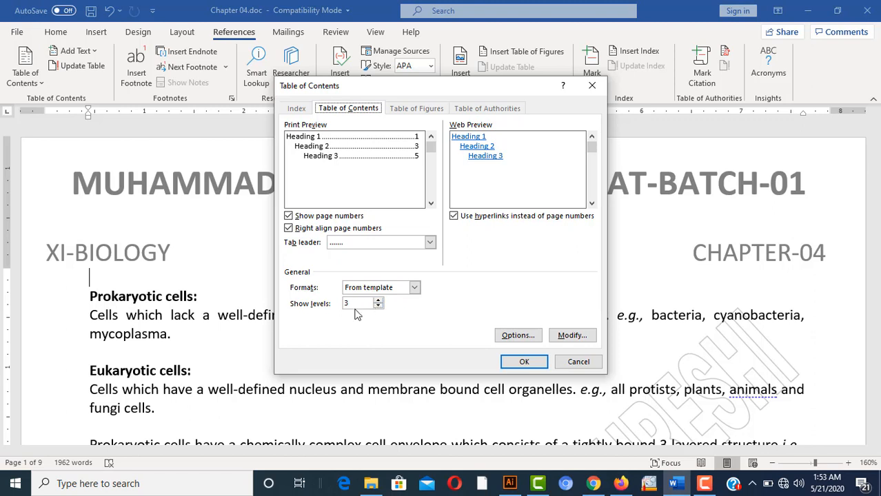
click(378, 302)
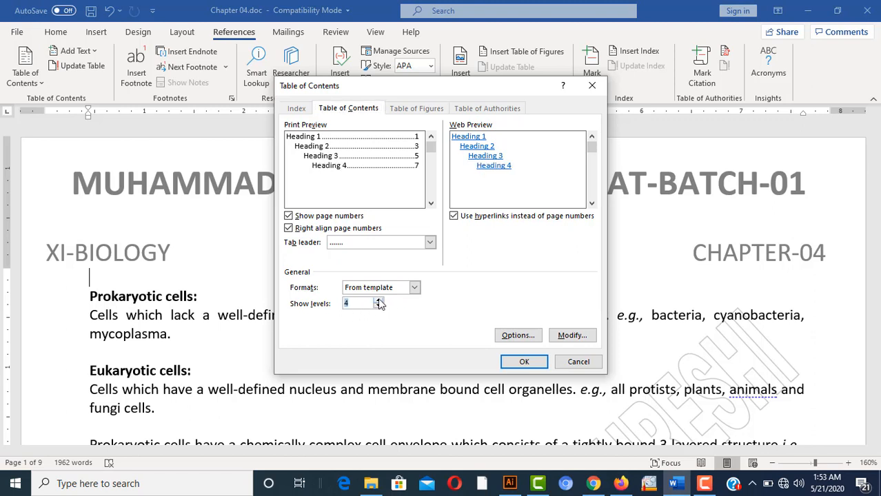
click(379, 301)
click(378, 301)
click(379, 302)
click(378, 301)
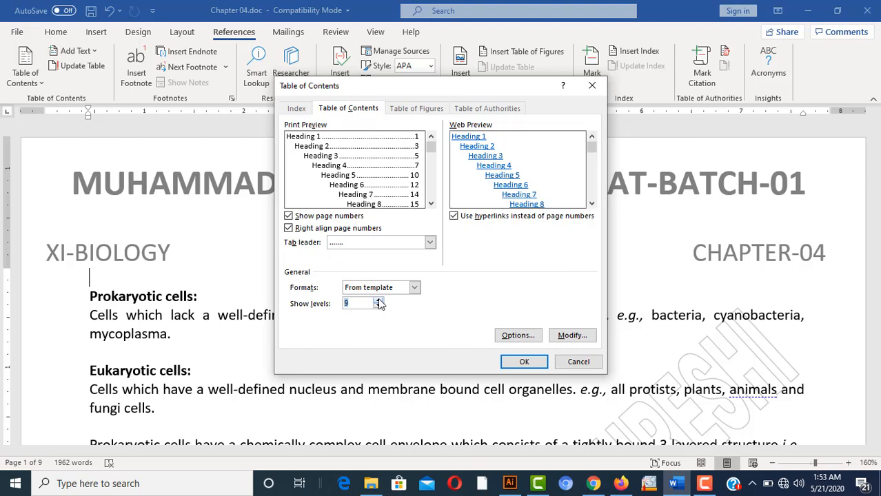
click(415, 288)
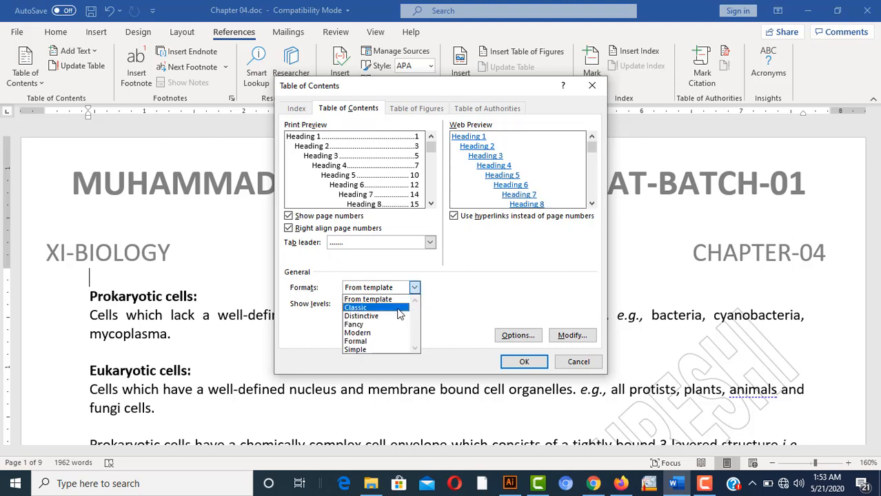
click(399, 308)
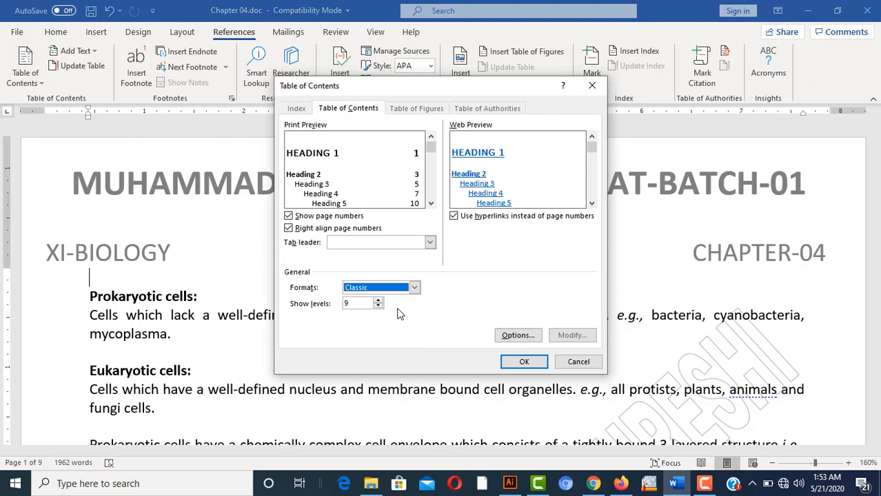
click(429, 244)
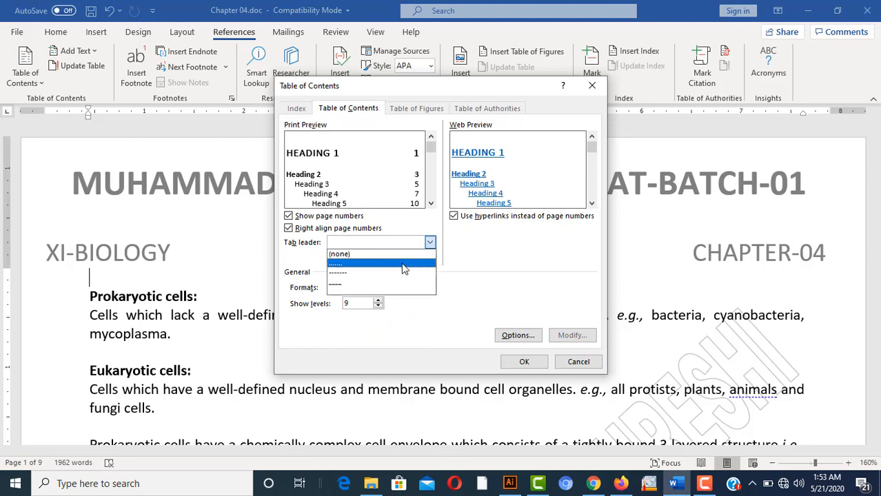
click(404, 264)
click(526, 363)
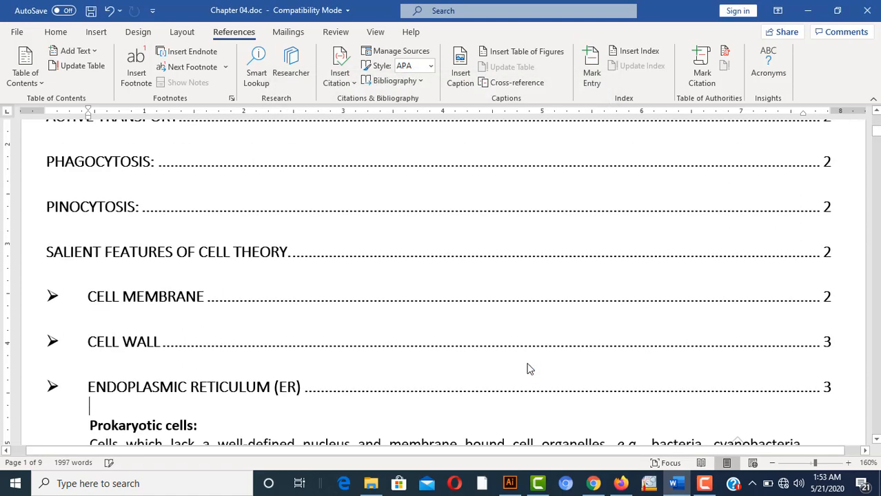
Zoom out to 90% and update only the table of contents page numbers
click(773, 467)
click(773, 466)
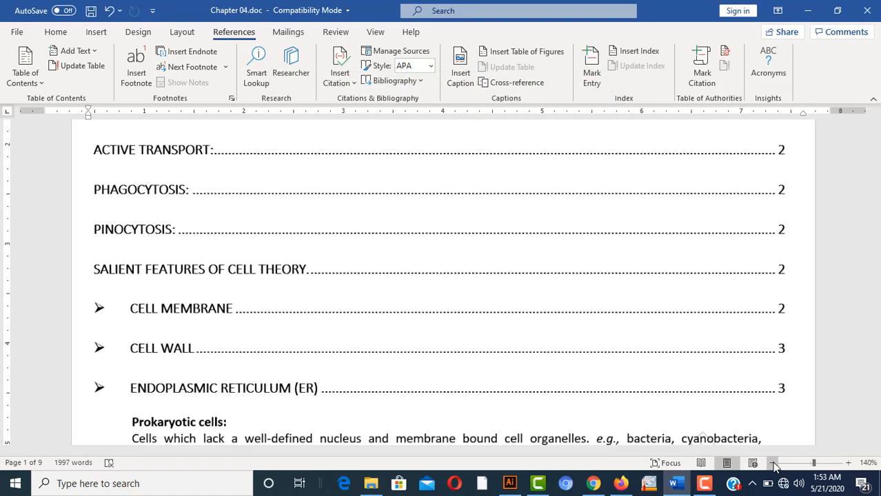
click(773, 467)
click(774, 467)
click(773, 466)
click(774, 467)
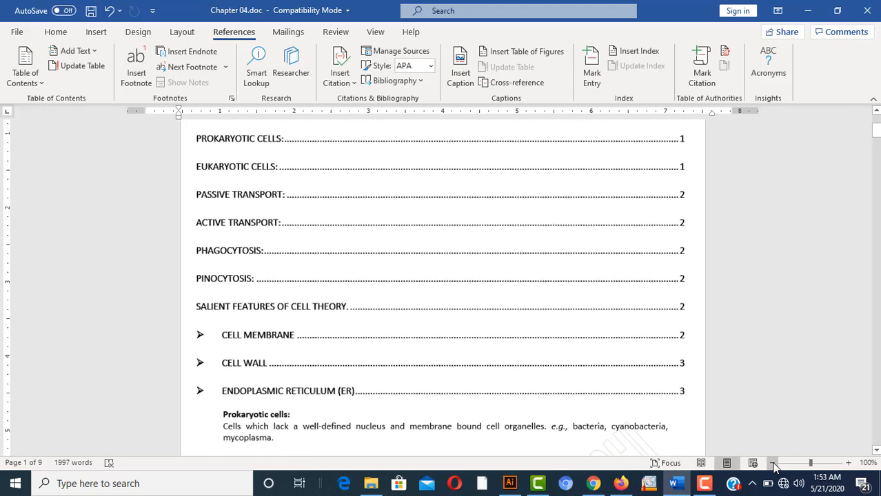
click(773, 467)
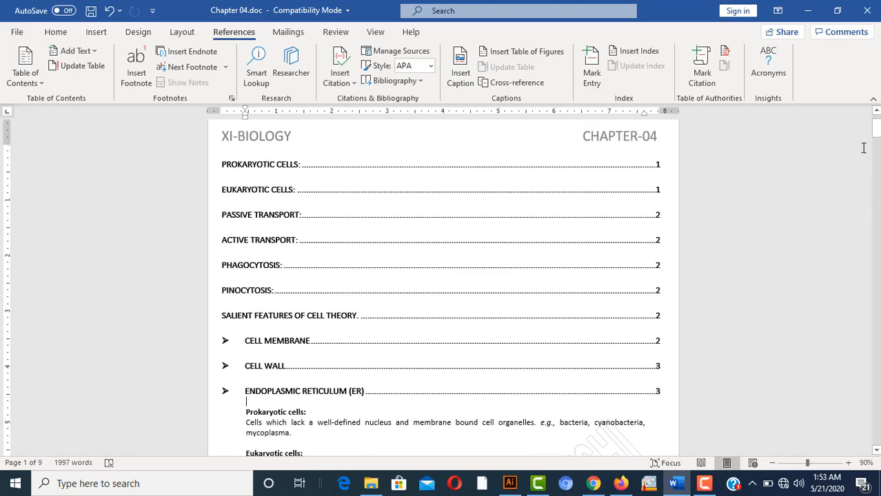
drag(877, 131, 877, 122)
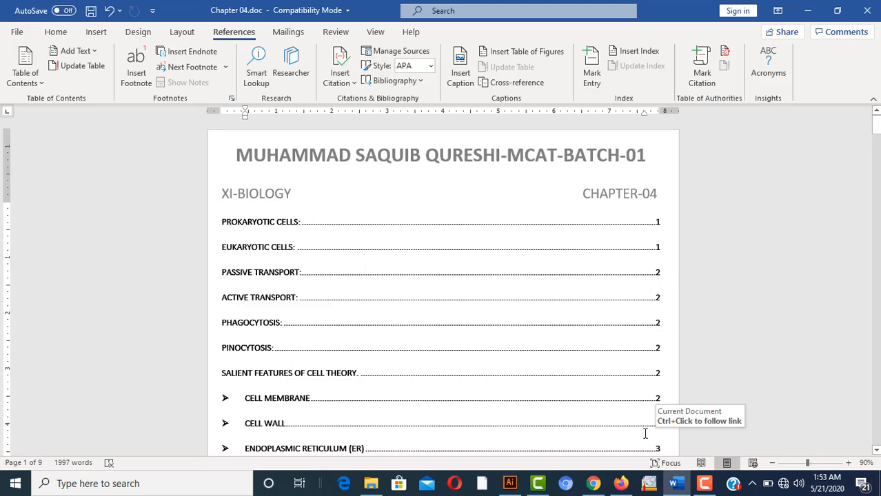
drag(877, 123, 877, 131)
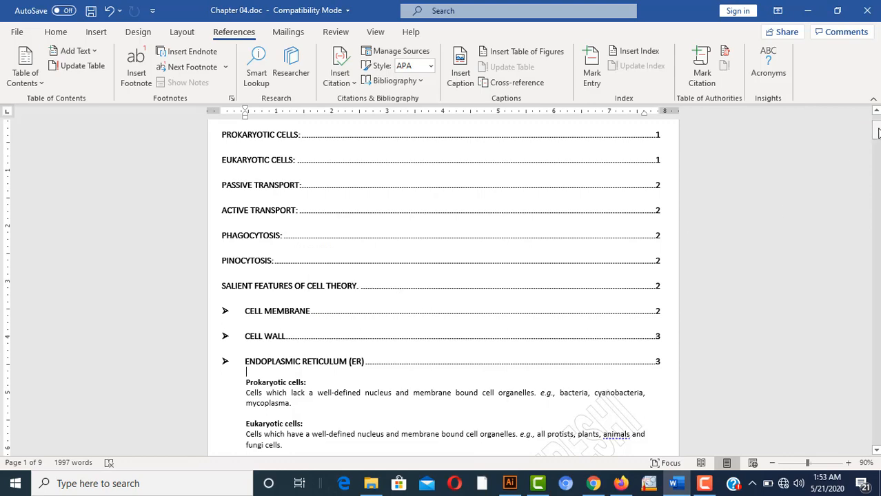
drag(877, 134, 877, 127)
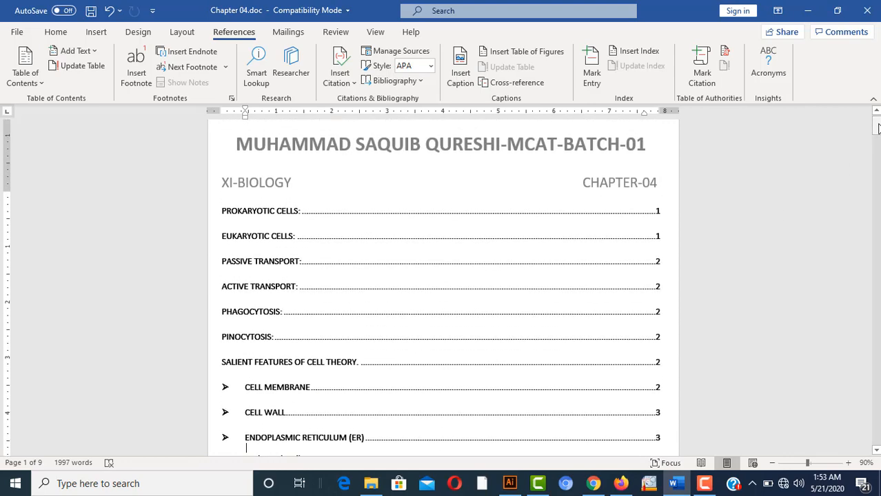
click(404, 233)
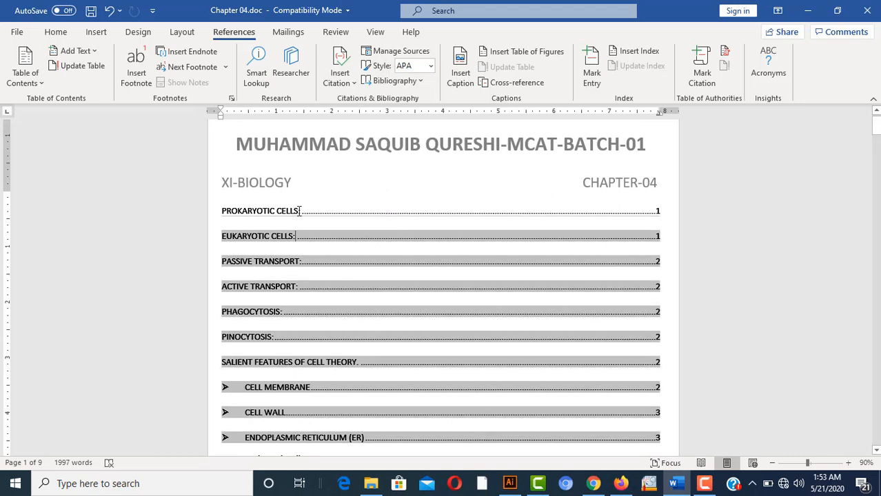
click(225, 209)
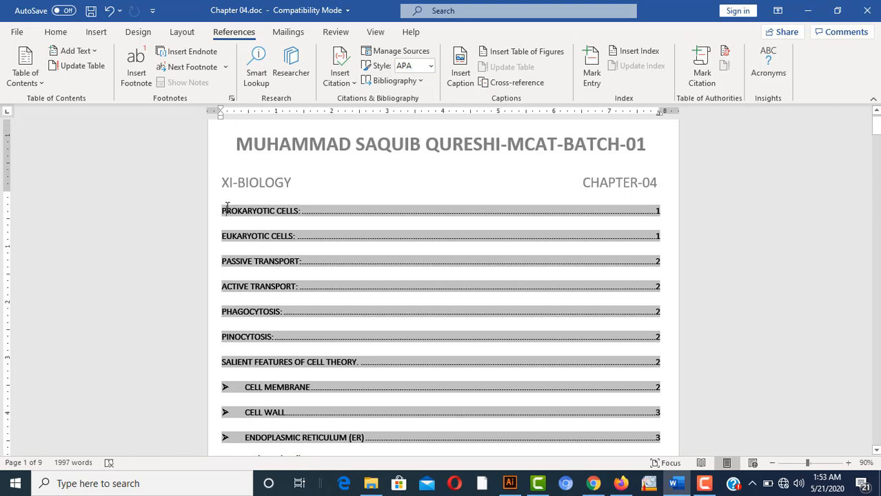
click(95, 67)
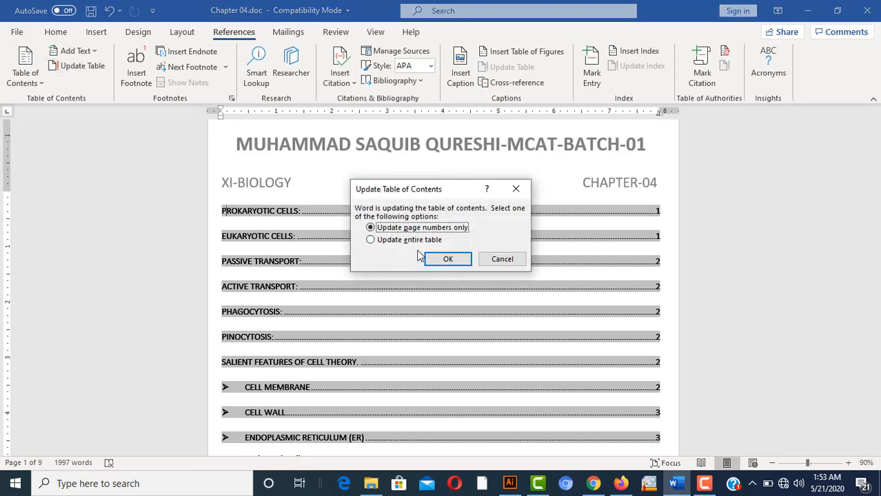
click(446, 262)
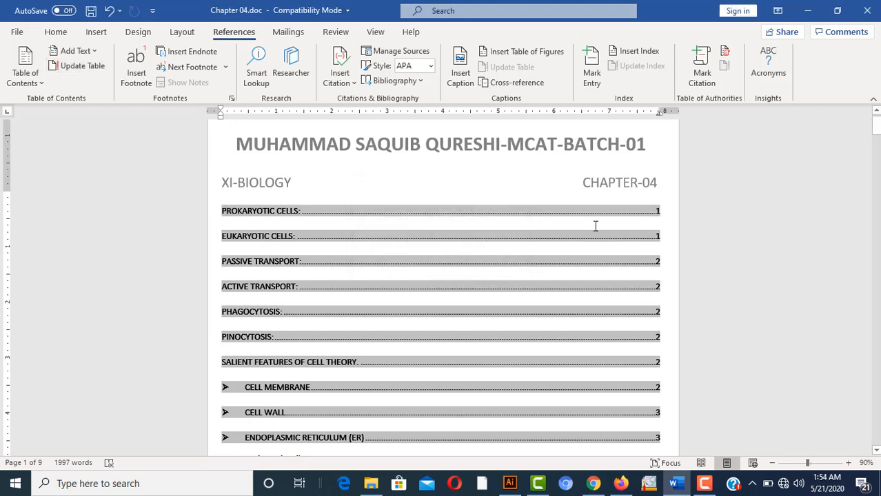
Cut the 'Prokaryotic cells:' heading and paste it on the blank line above Golgi apparatus
drag(876, 130, 876, 140)
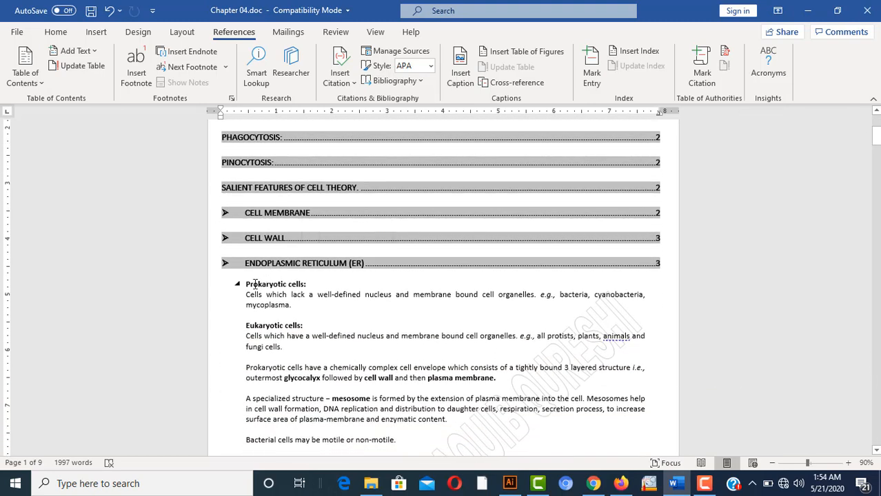
click(246, 283)
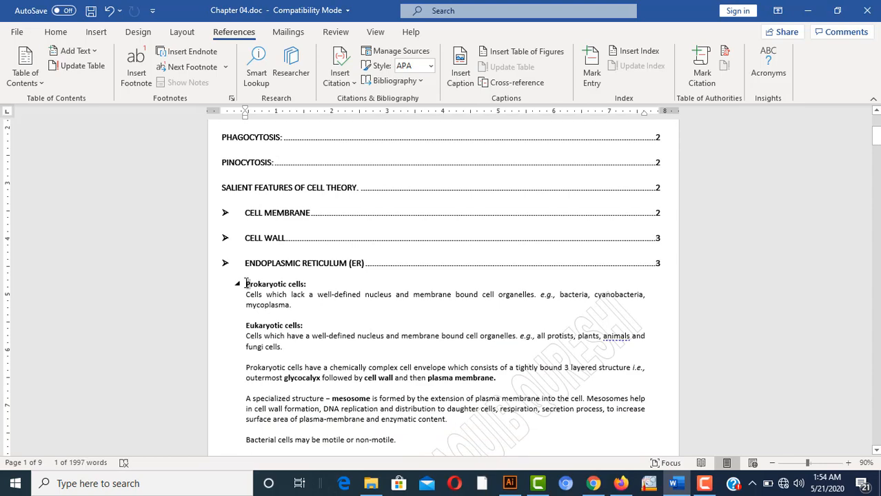
key(ctrl+shift+Right)
key(ctrl+shift+Right)
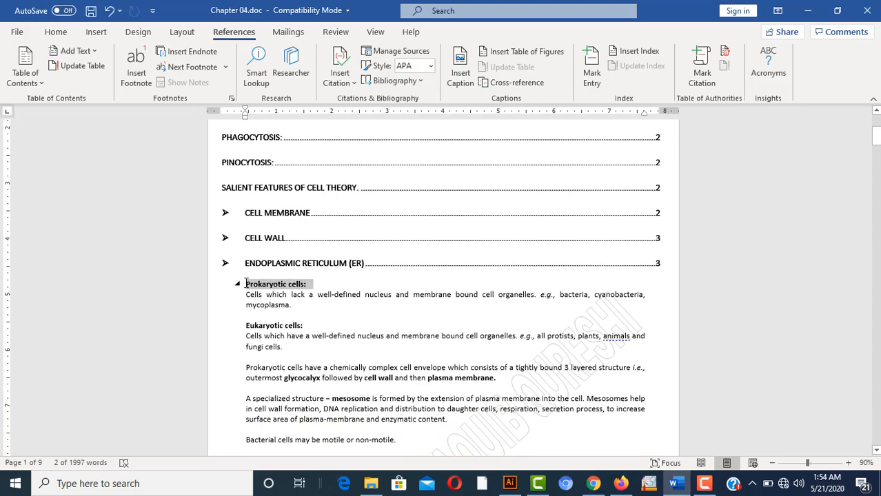
key(Delete)
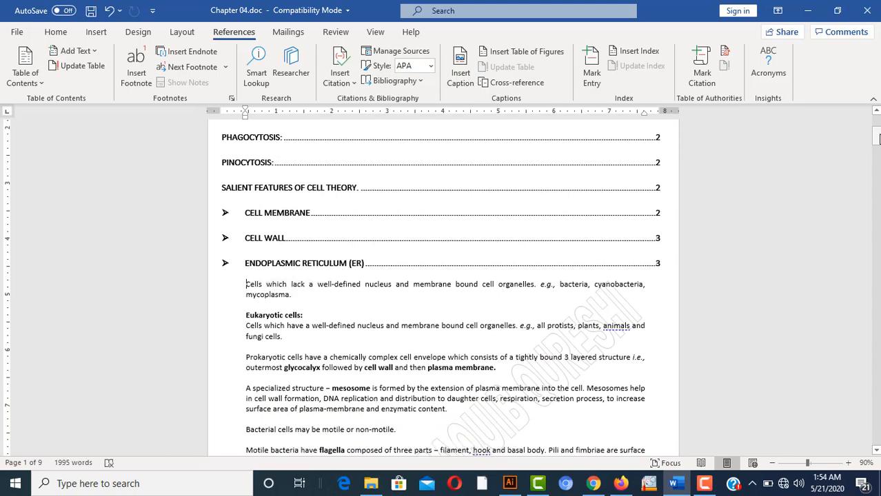
drag(877, 138, 877, 216)
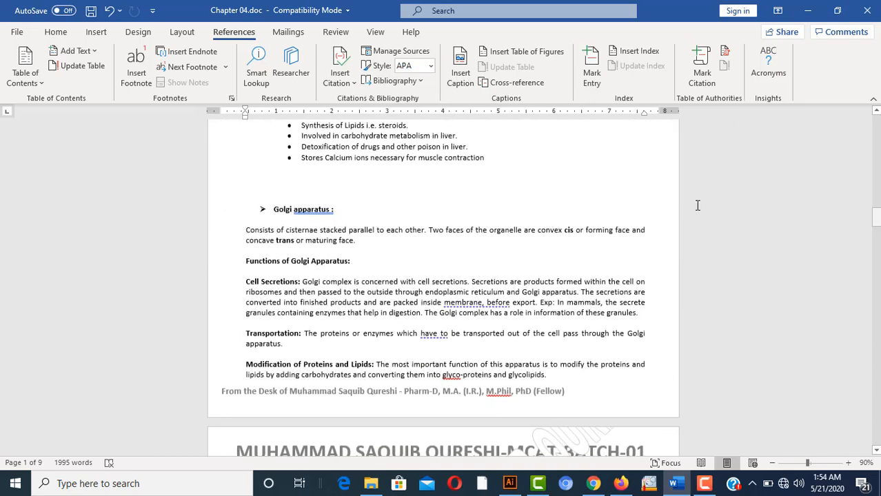
click(413, 186)
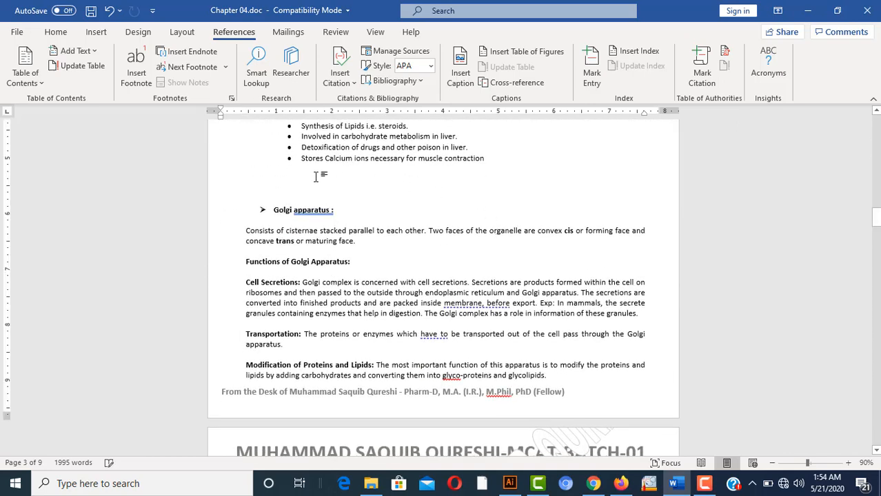
text(Prokaryotic cells:)
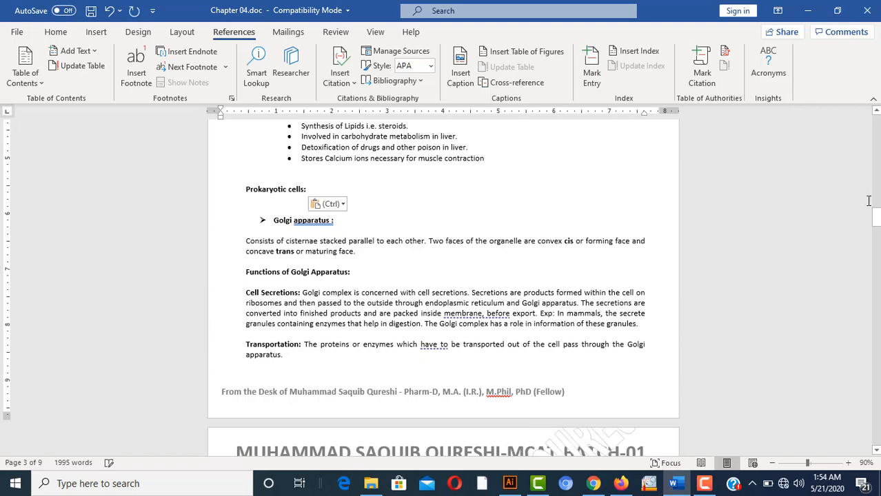
drag(877, 220, 877, 123)
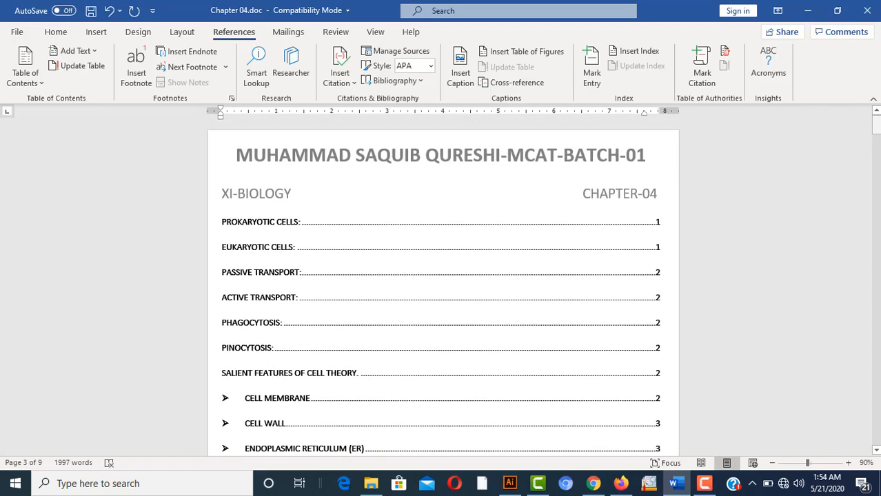
Refresh the table of contents so Prokaryotic Cells shows page 3
click(348, 221)
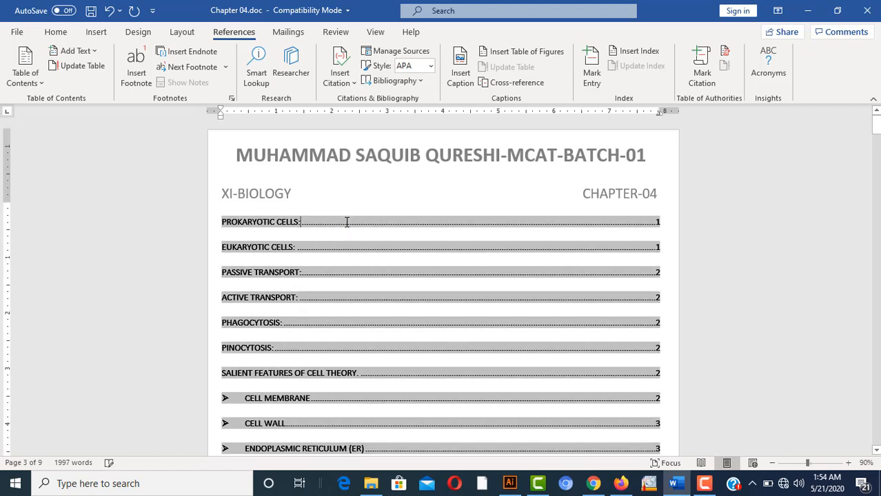
click(88, 66)
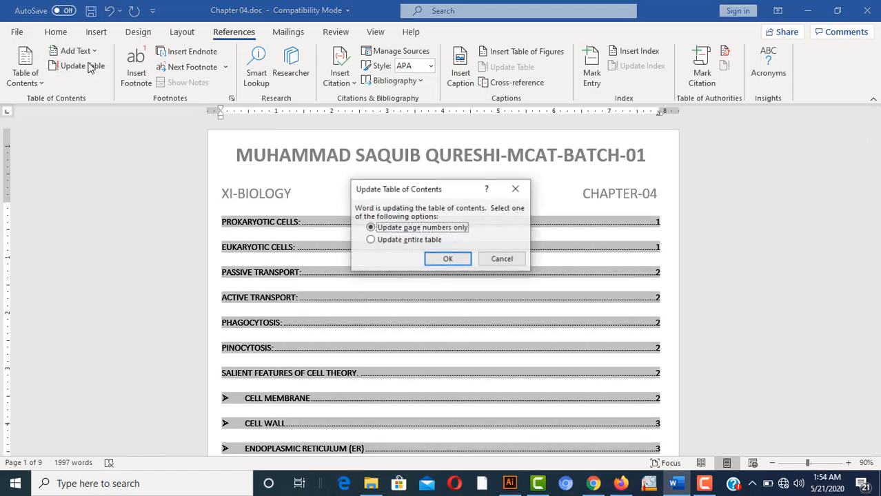
click(463, 258)
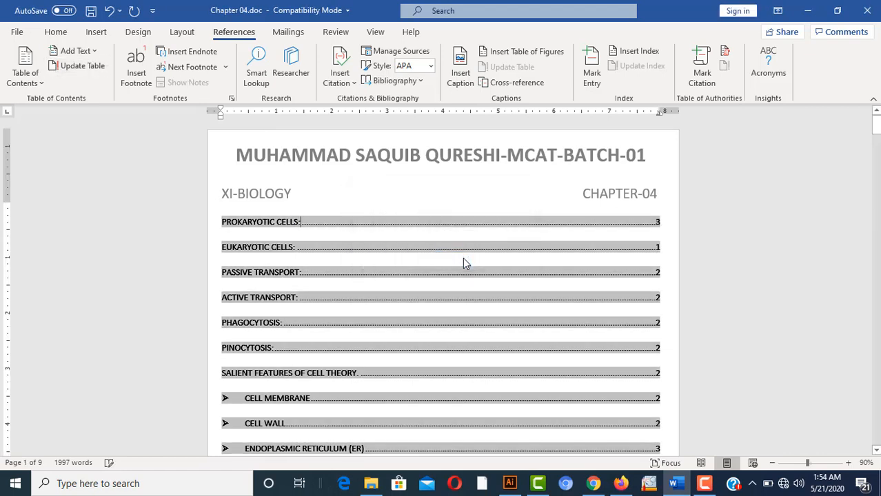
click(348, 225)
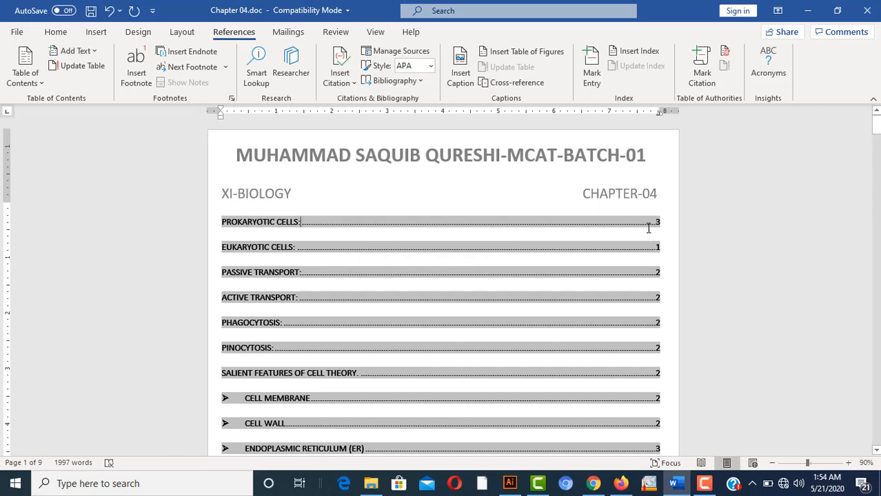
Zoom to 120% and bring the Eukaryotic cells body text into view
click(848, 462)
click(848, 462)
click(848, 462)
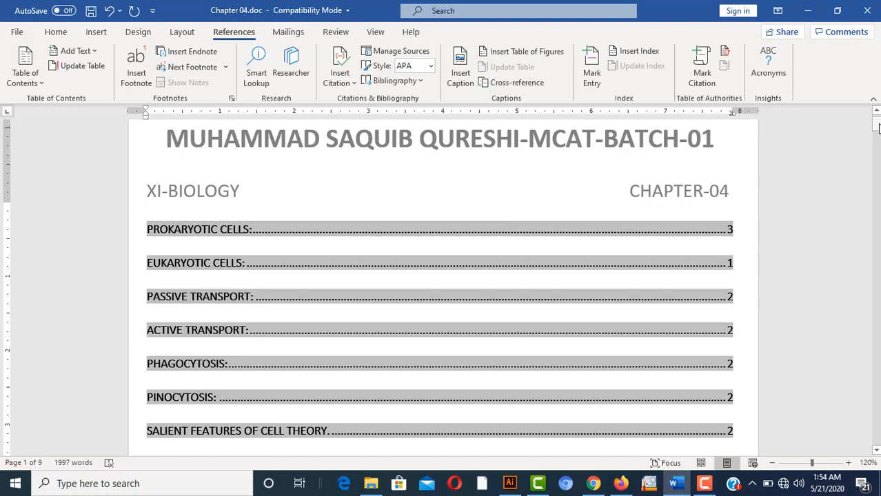
drag(877, 125, 877, 149)
mouse_move(875, 157)
mouse_down()
mouse_move(875, 169)
mouse_move(876, 139)
mouse_up()
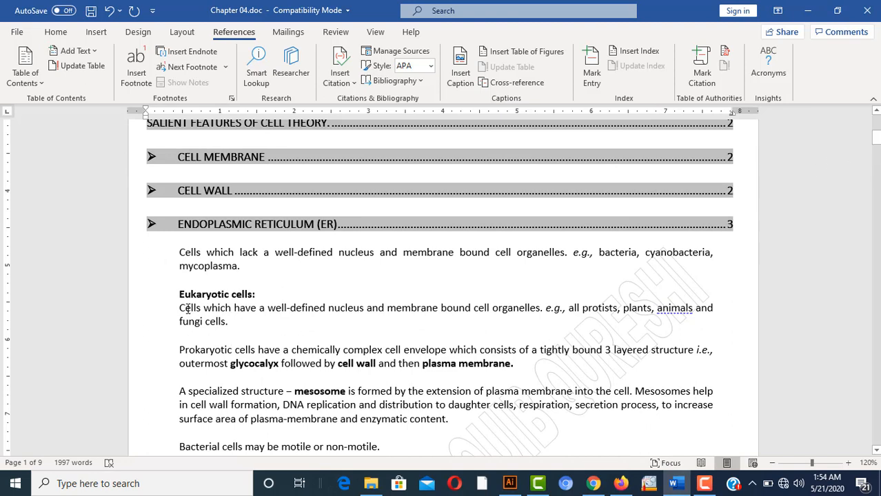
Mark all occurrences of Eukaryotic cells and Prokaryotic cells as index entries
drag(180, 295, 258, 295)
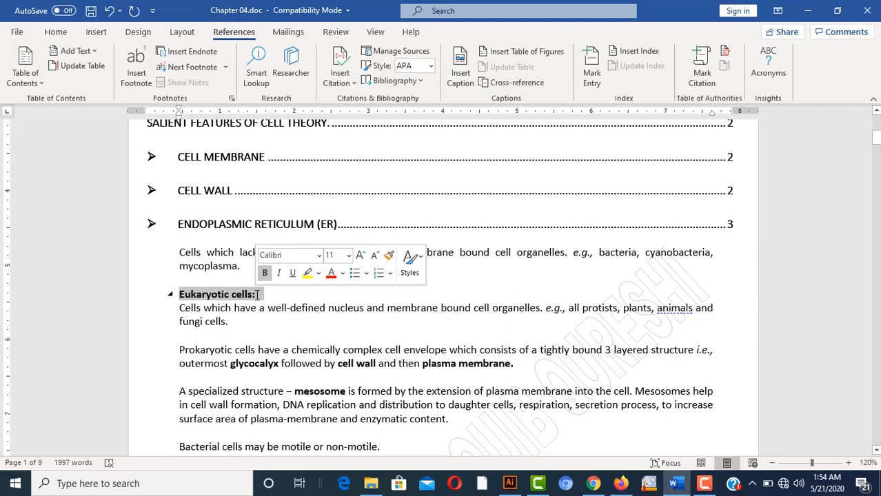
click(592, 73)
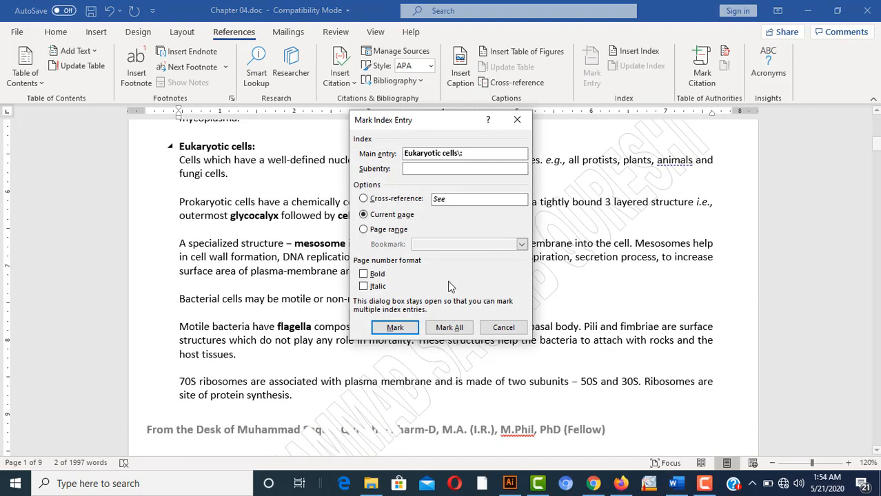
click(449, 328)
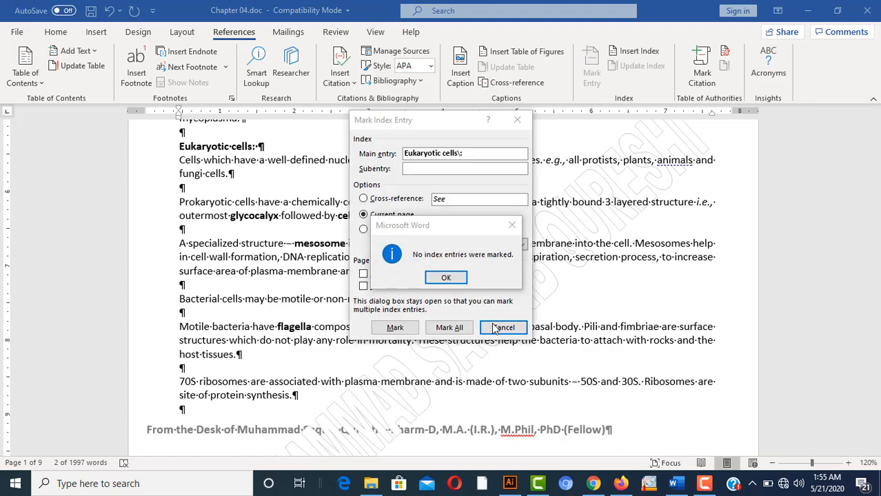
click(446, 277)
click(488, 332)
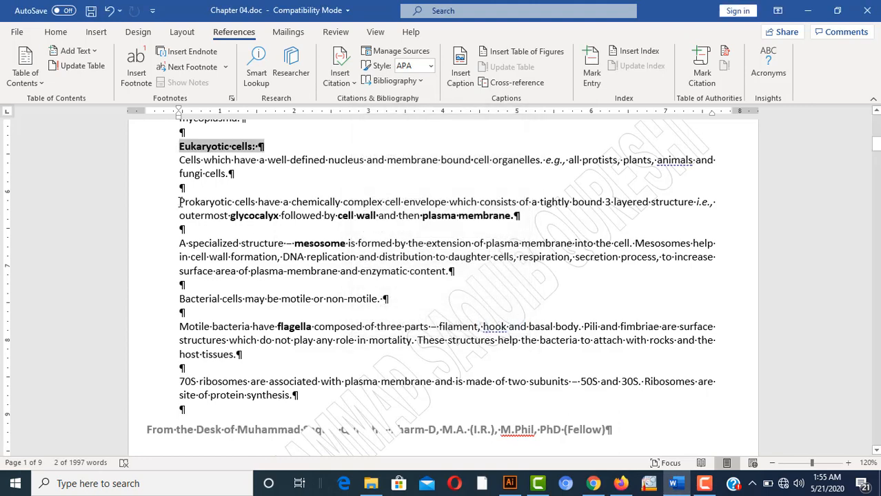
drag(180, 202, 255, 200)
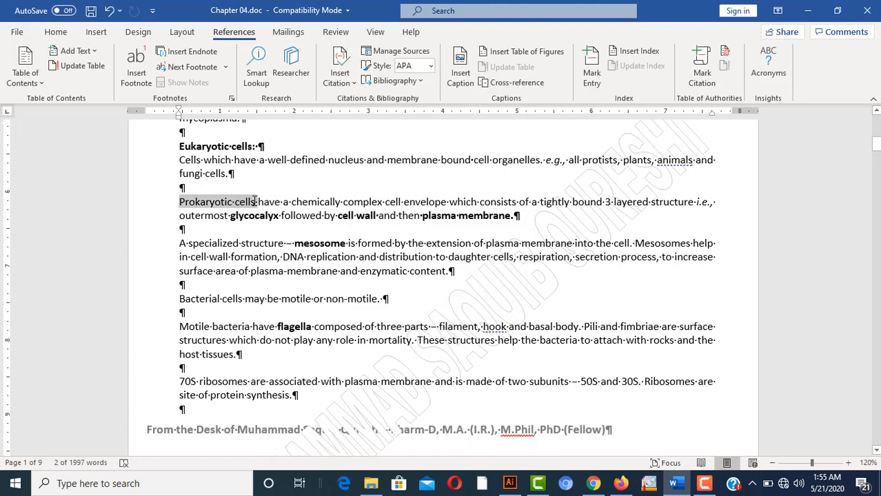
click(589, 76)
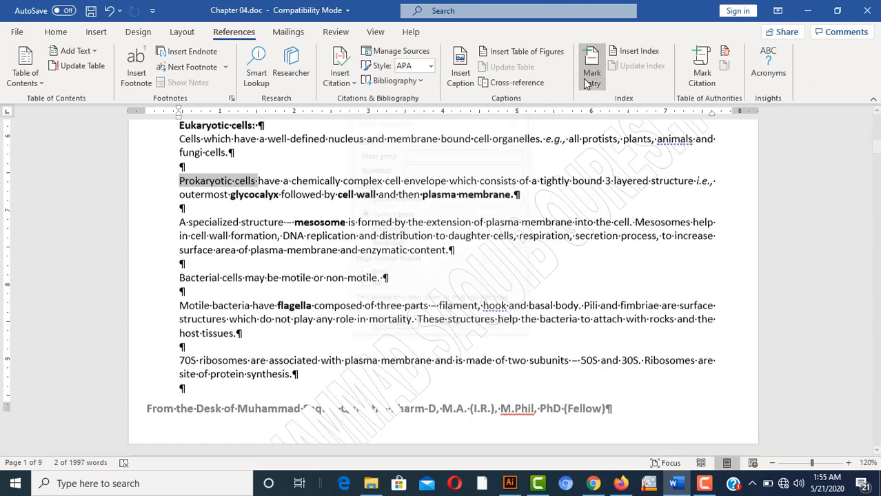
click(457, 332)
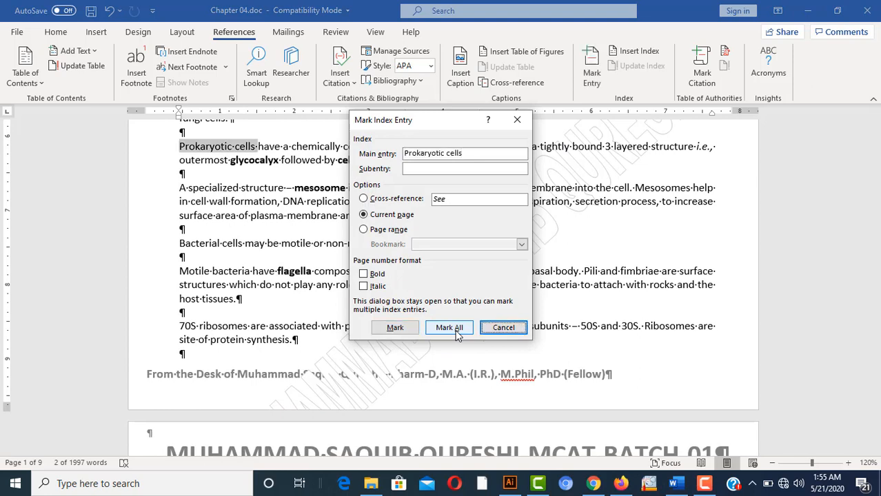
click(499, 328)
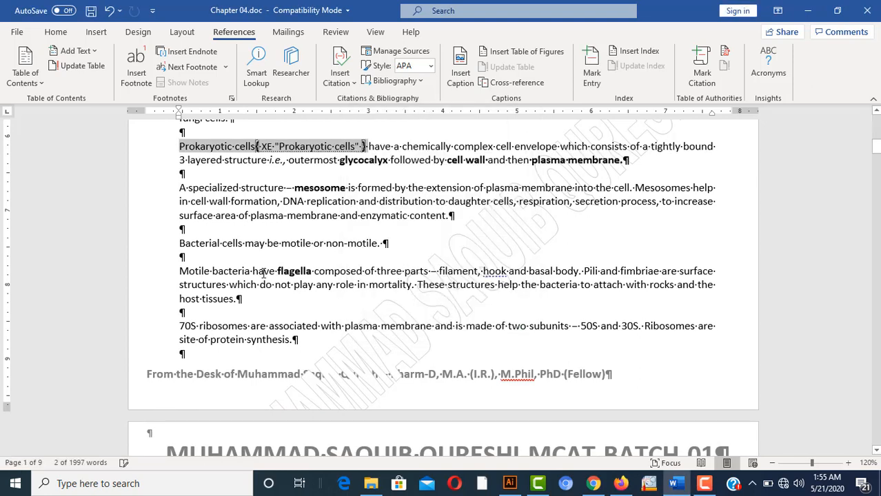
Mark all occurrences of flagella, ribosomes and Passive transport as index entries
drag(277, 272, 311, 270)
click(593, 75)
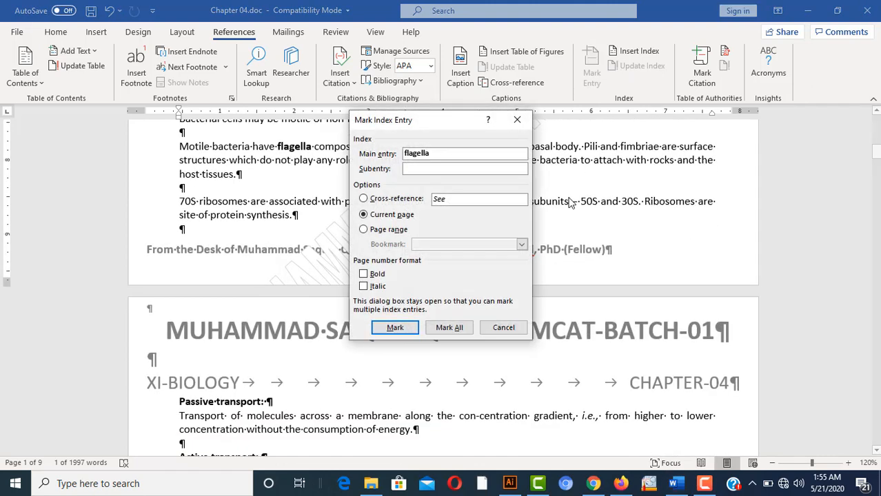
click(452, 329)
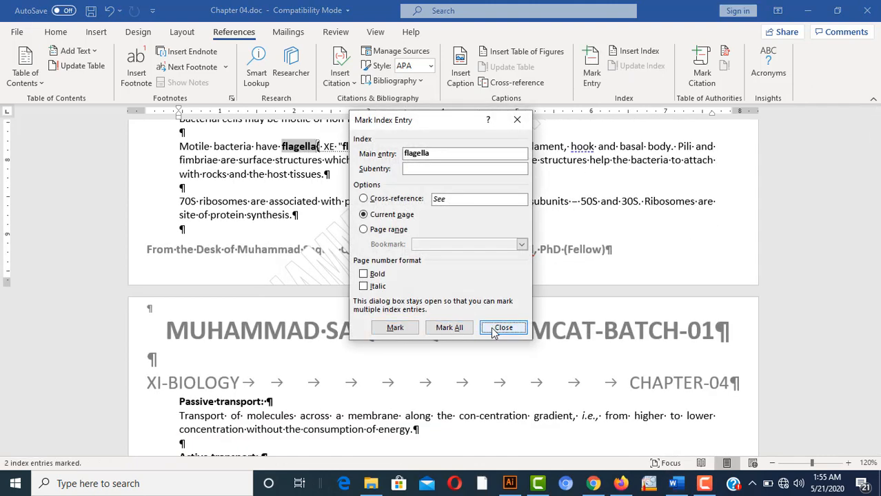
click(498, 329)
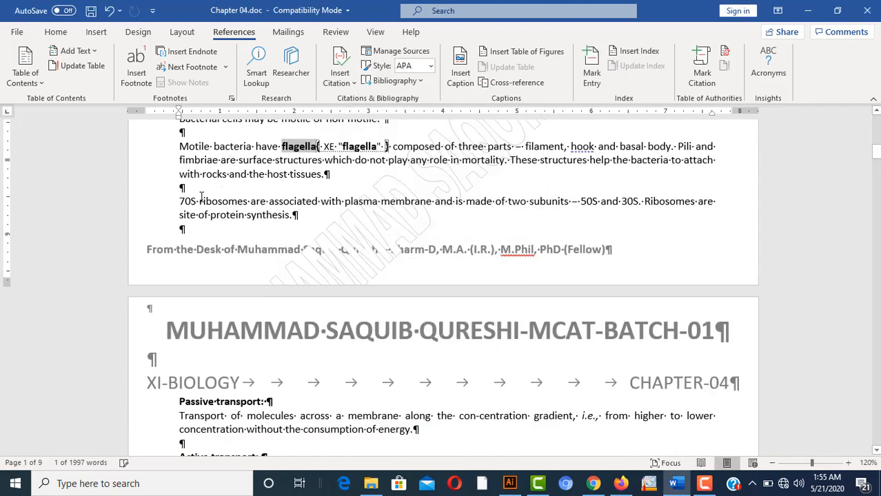
drag(199, 201, 246, 201)
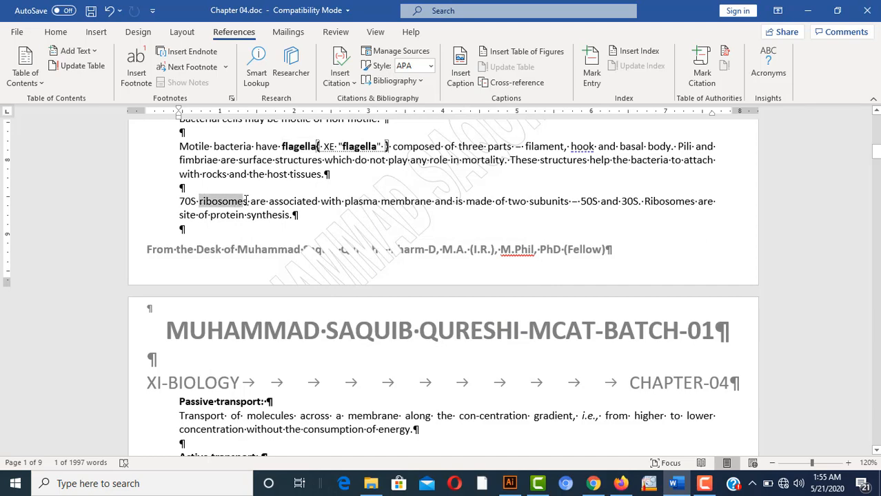
click(594, 77)
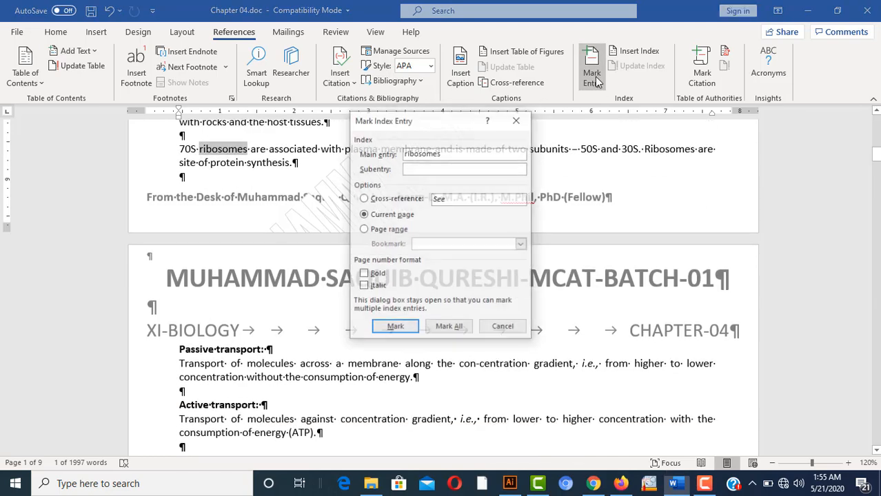
click(452, 329)
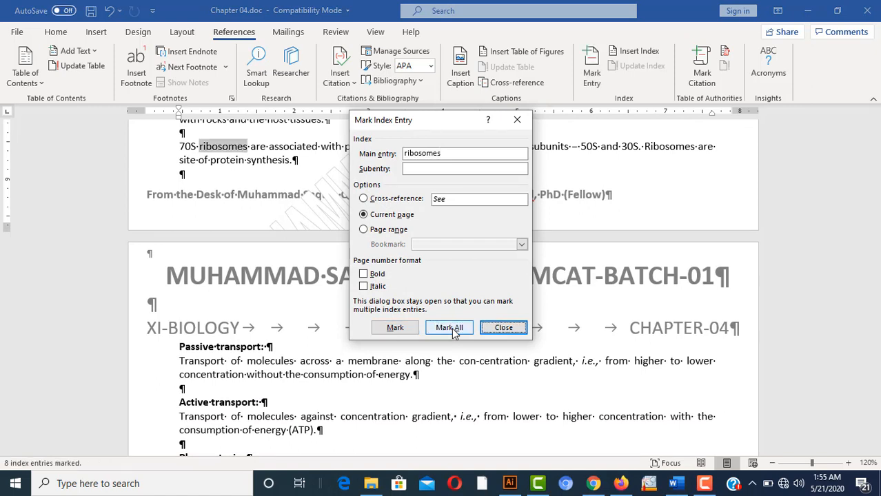
click(504, 328)
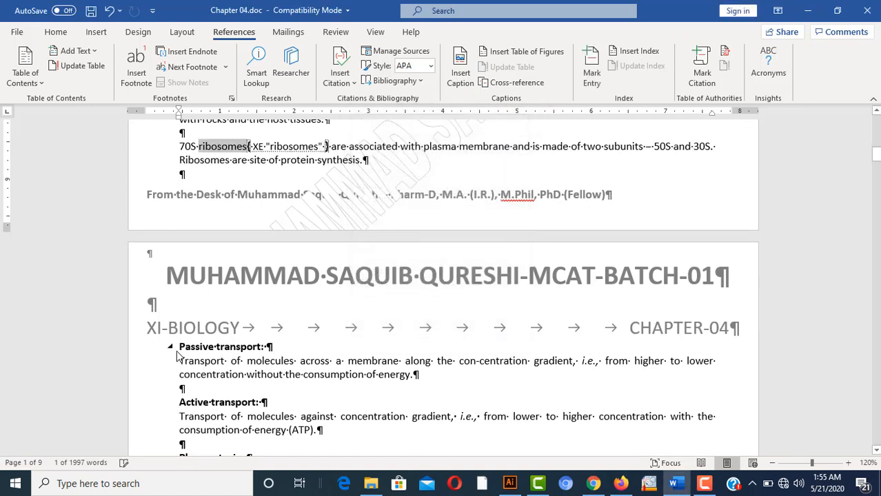
drag(179, 346, 262, 347)
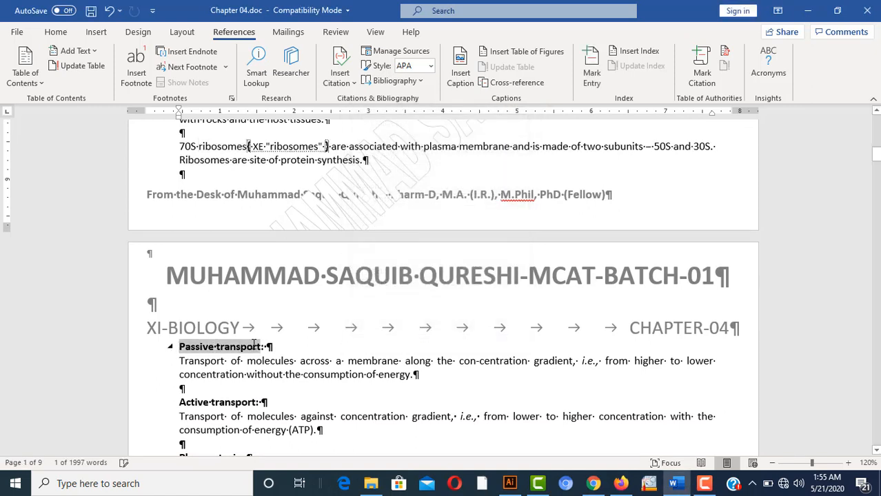
click(587, 82)
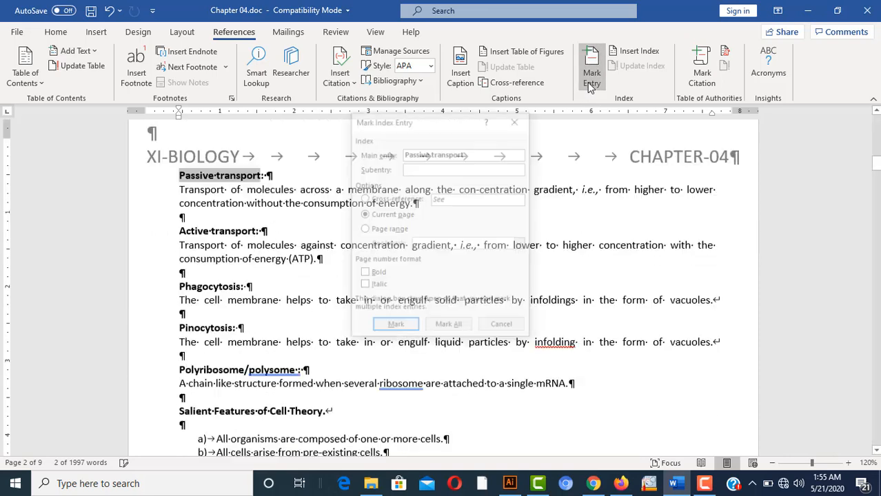
click(449, 329)
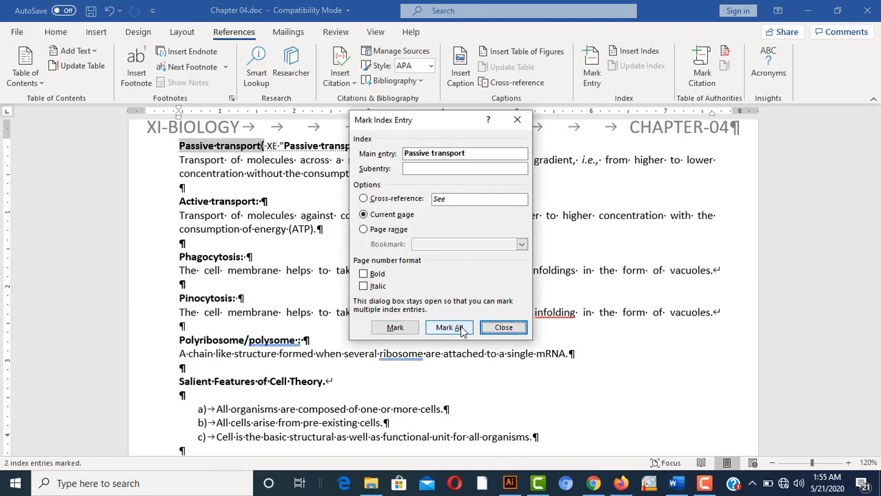
click(504, 328)
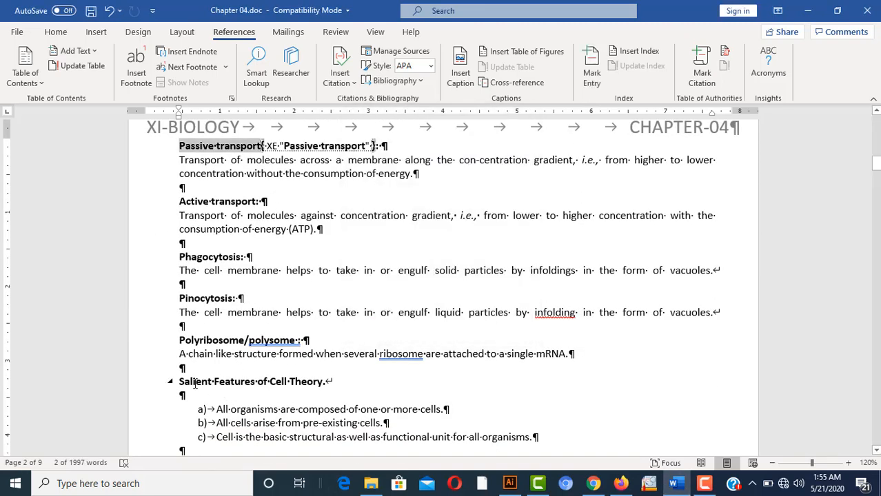
Mark all occurrences of Salient Features of Cell Theory and Cell Membrane for the index
drag(179, 382, 303, 384)
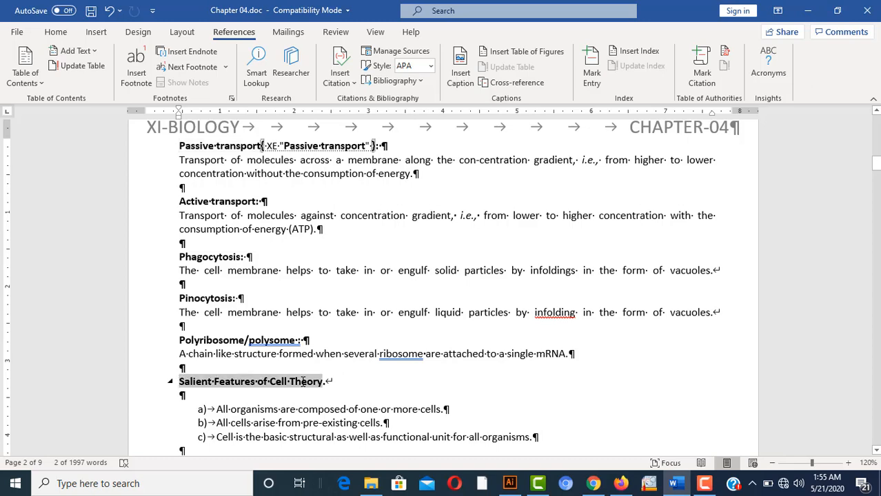
click(591, 73)
click(450, 328)
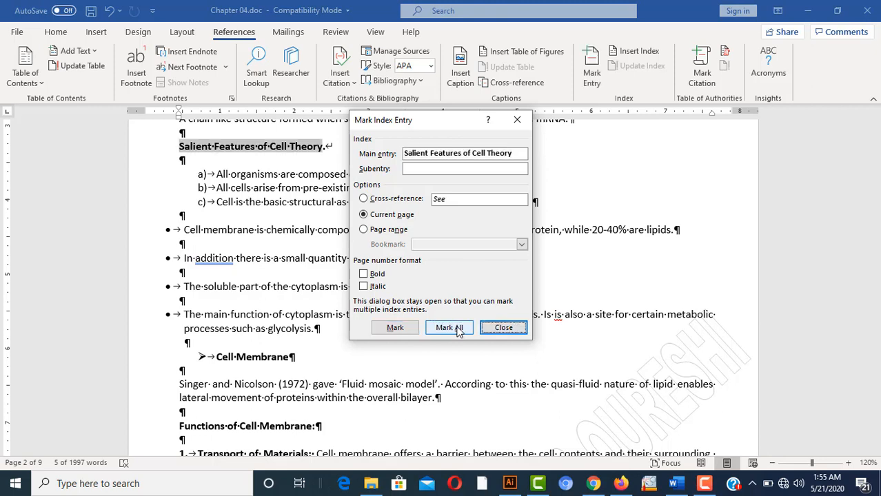
click(505, 328)
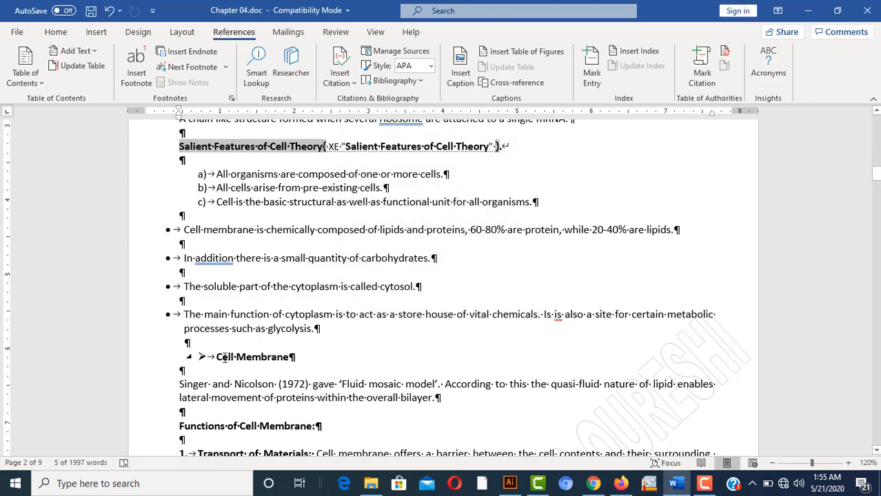
drag(216, 356, 290, 357)
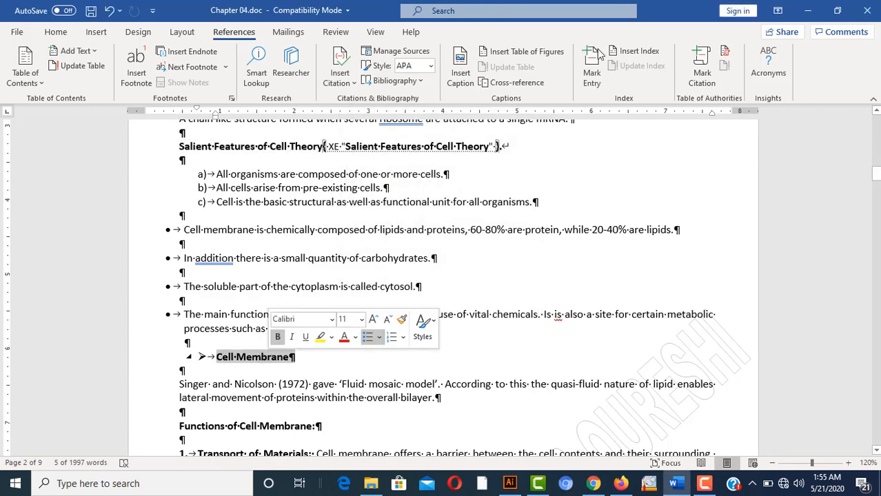
click(588, 72)
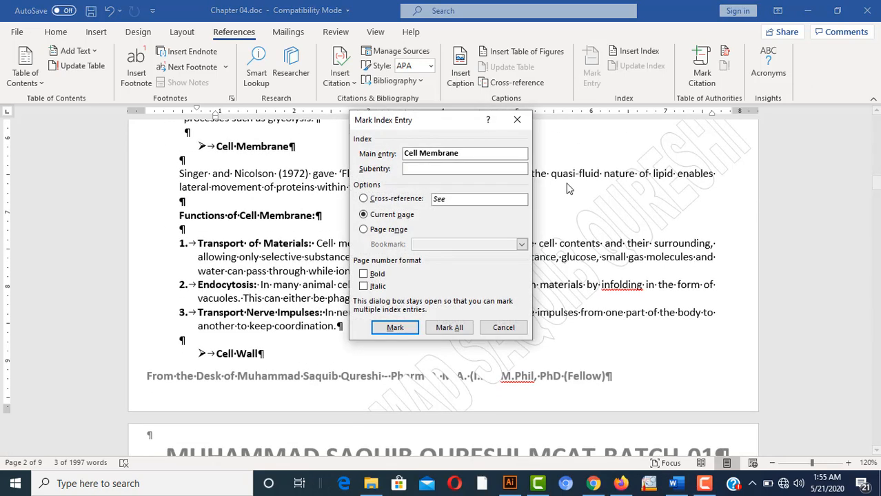
click(448, 327)
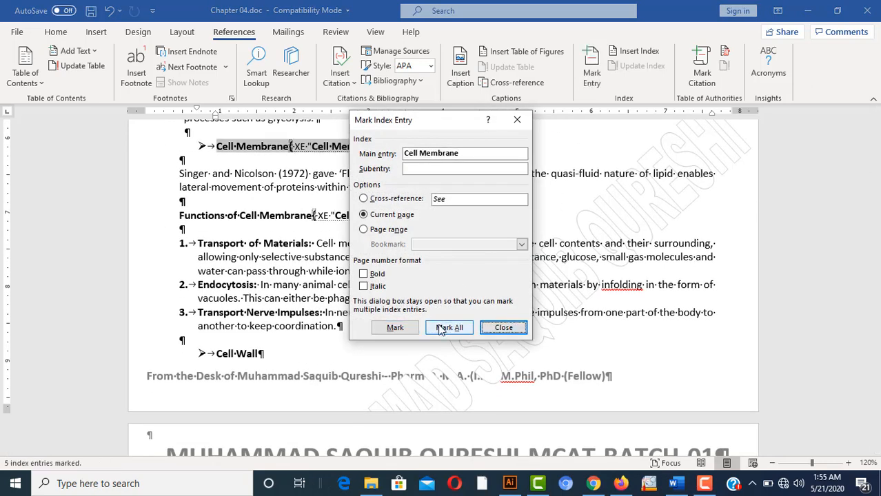
click(503, 328)
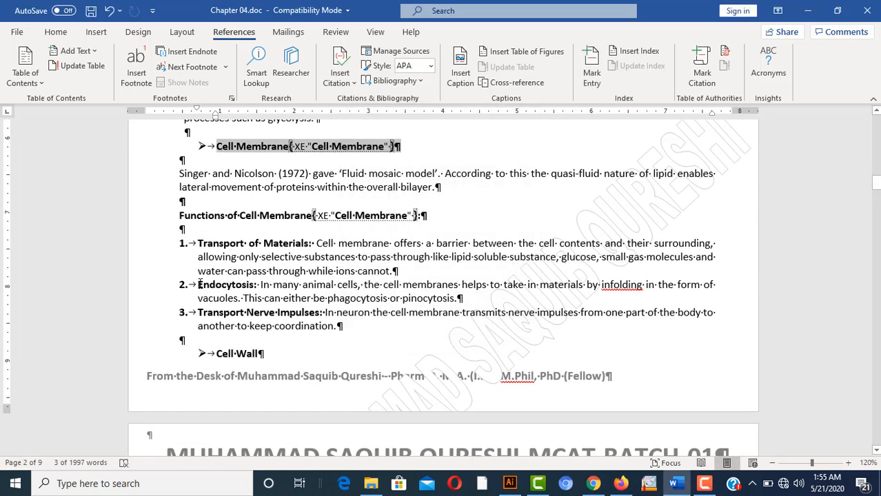
Mark Endocytosis as an index entry, then mark all 15 occurrences of cells
drag(200, 285, 254, 285)
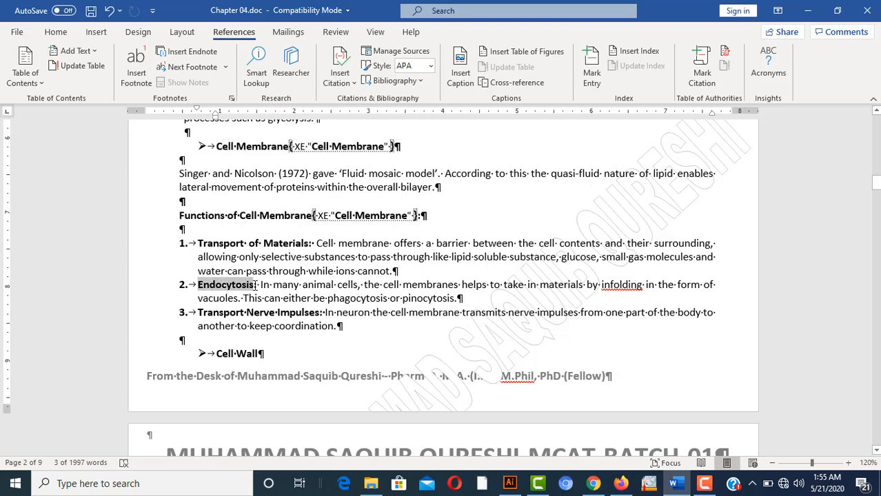
click(592, 72)
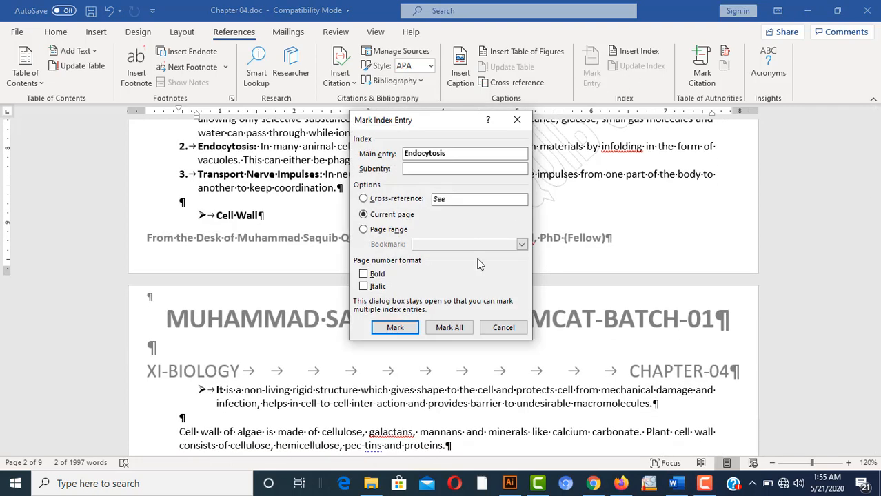
click(449, 328)
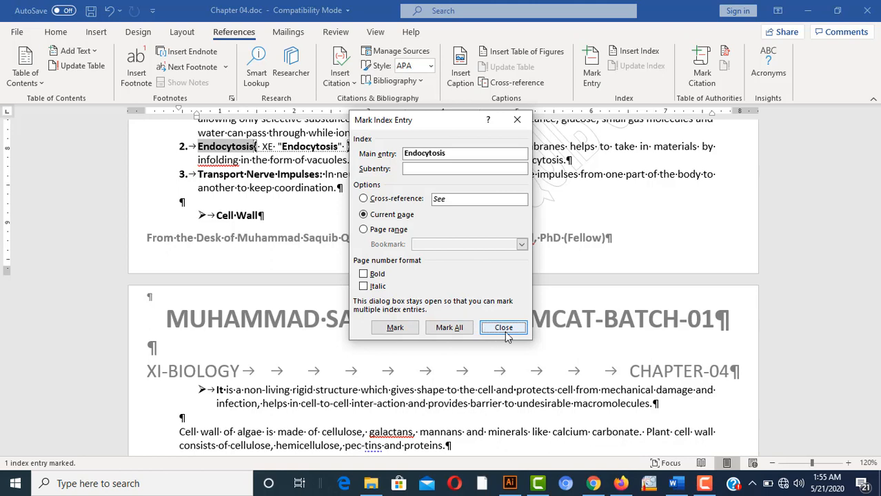
click(503, 328)
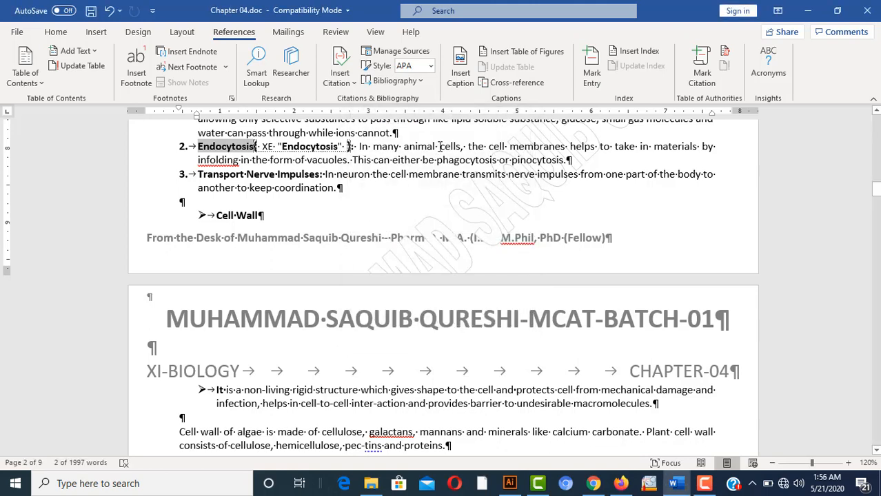
double_click(453, 146)
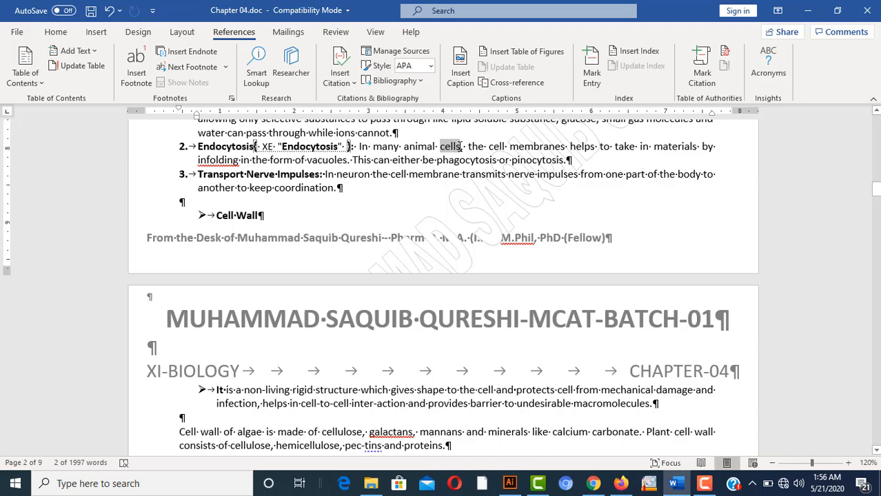
click(593, 71)
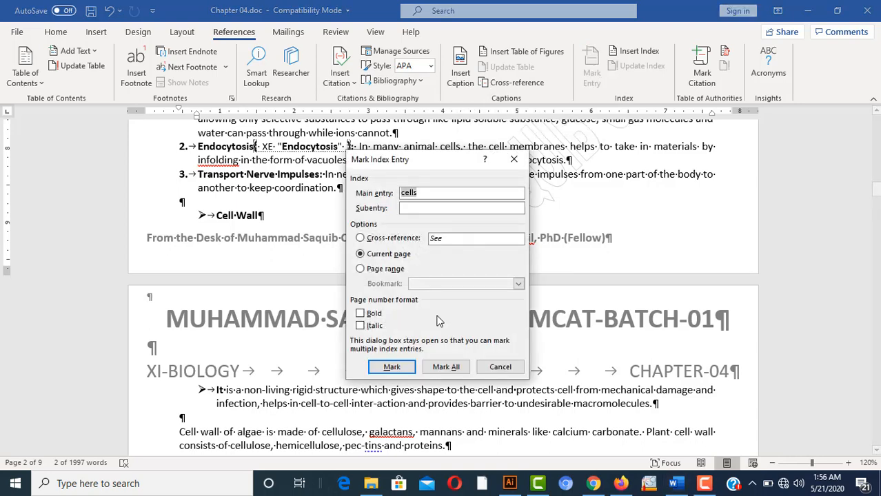
click(447, 367)
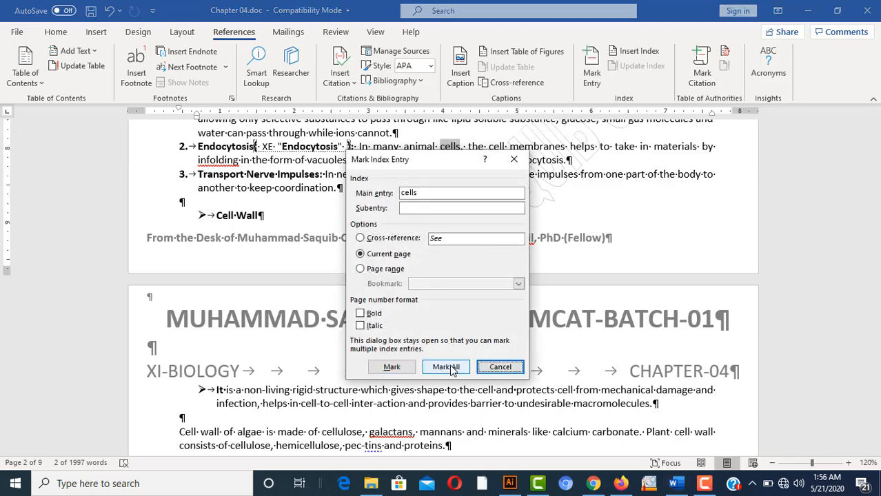
click(500, 368)
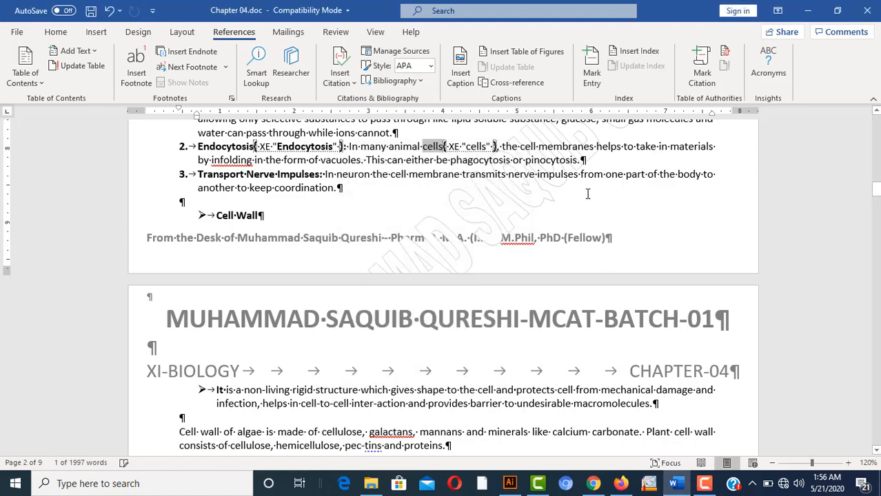
Insert a page break before the Important Points from the Chapter heading
scroll(588, 187, down, 15)
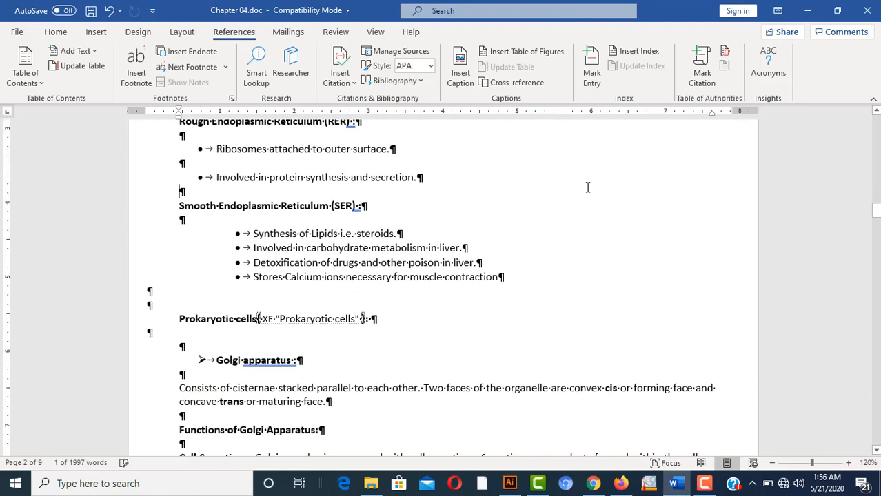
scroll(588, 186, down, 20)
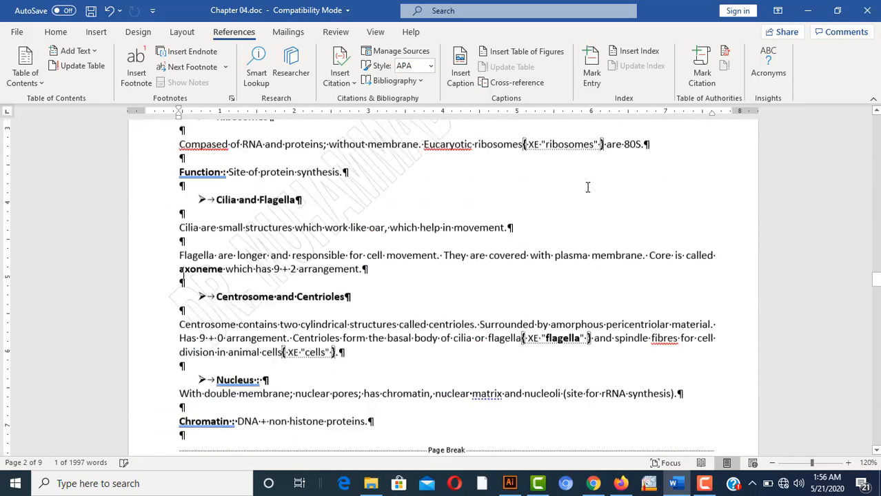
scroll(588, 186, down, 1)
scroll(589, 187, up, 3)
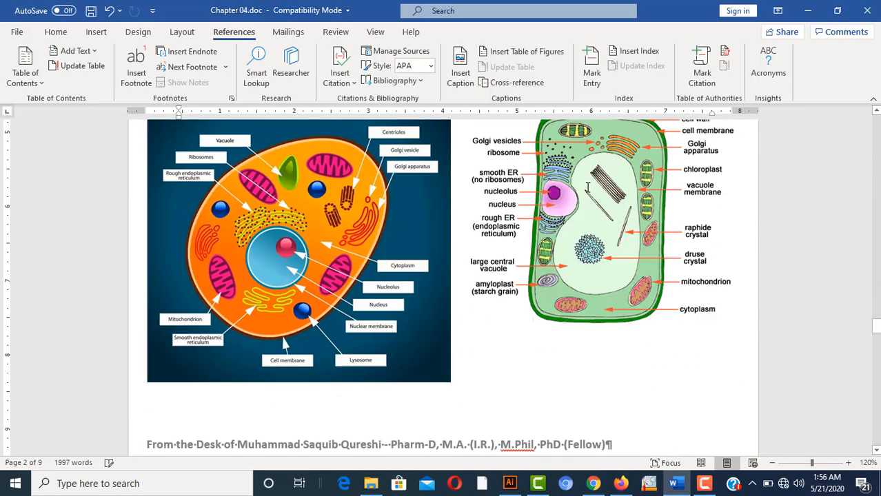
scroll(588, 187, down, 4)
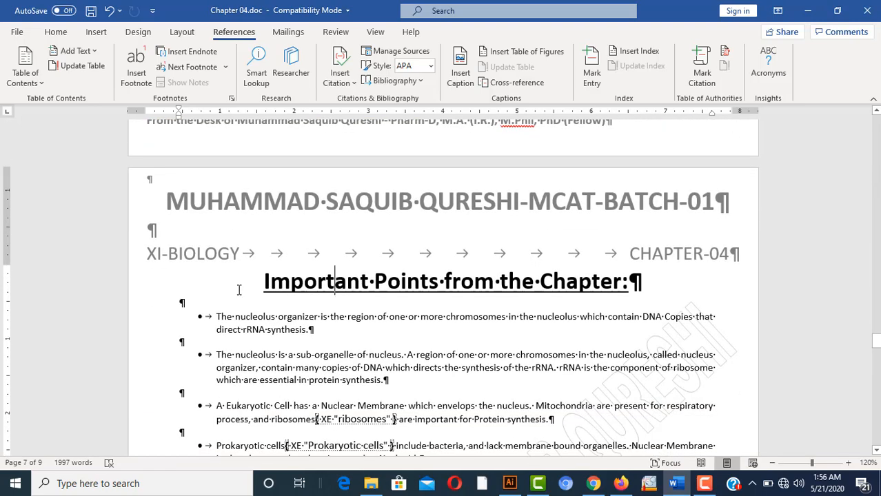
click(260, 280)
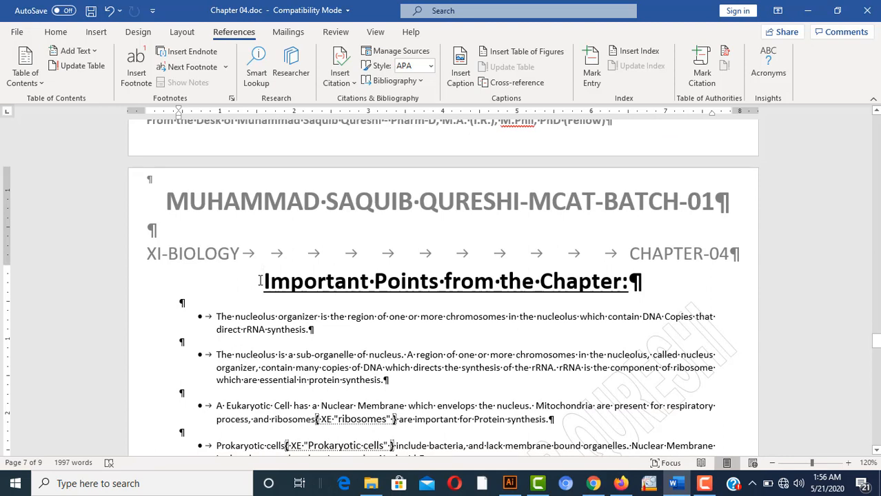
click(90, 35)
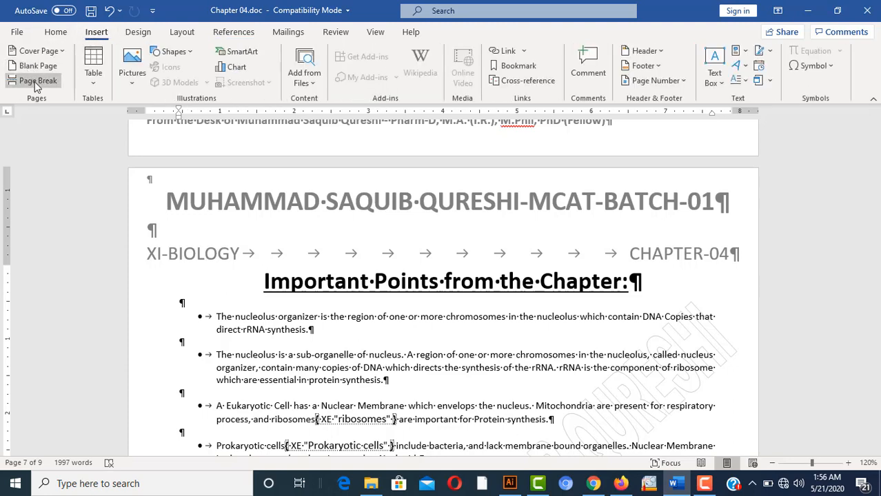
click(37, 83)
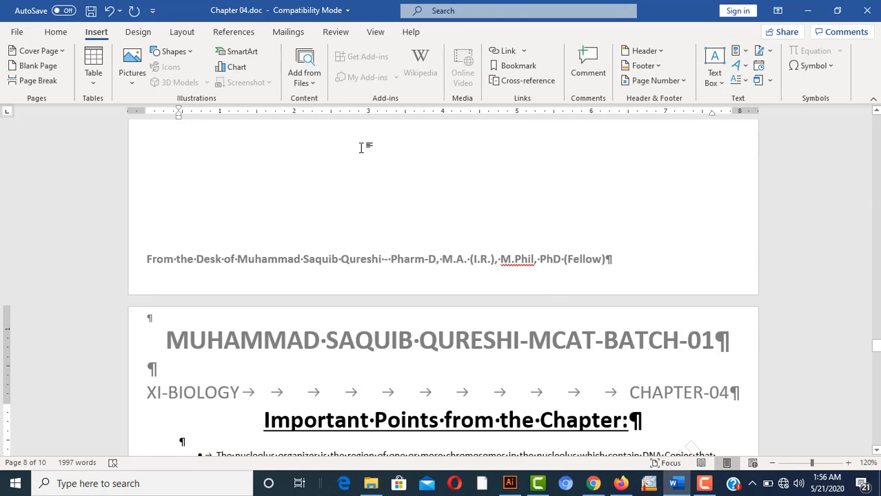
scroll(361, 146, up, 5)
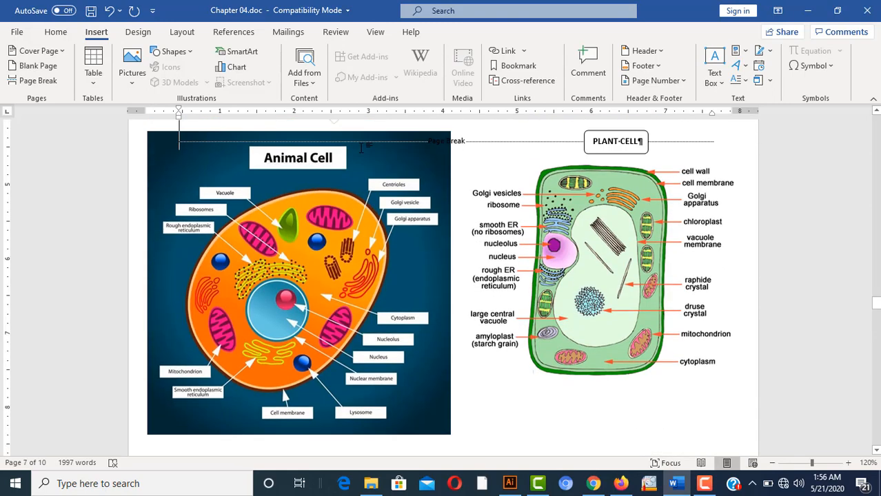
scroll(362, 147, down, 2)
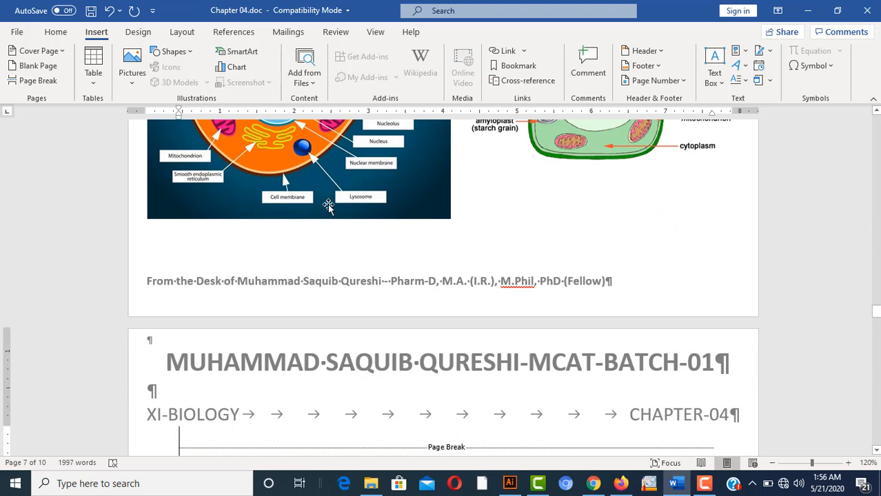
click(245, 34)
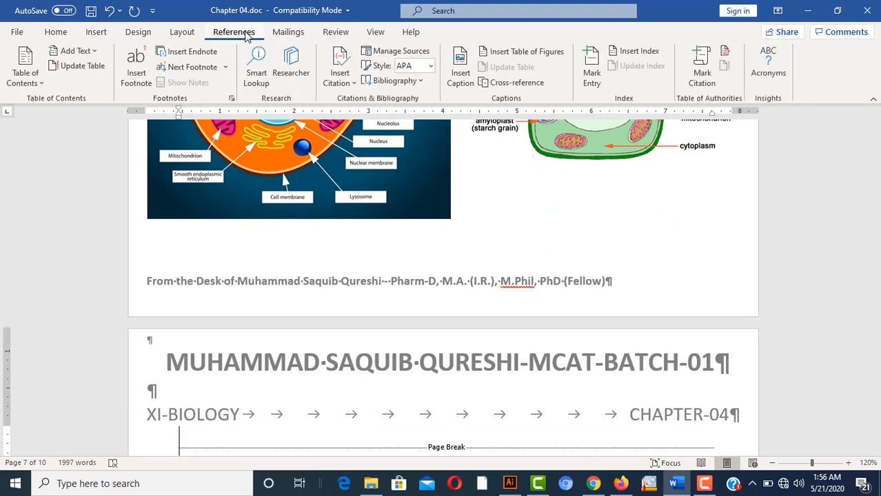
Insert a Classic index on page 7 with right-aligned page numbers and dotted leaders
click(651, 55)
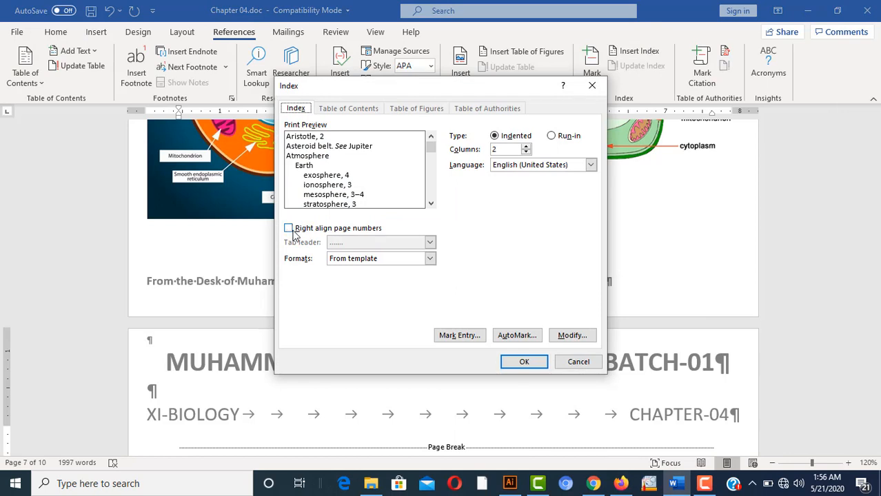
click(430, 259)
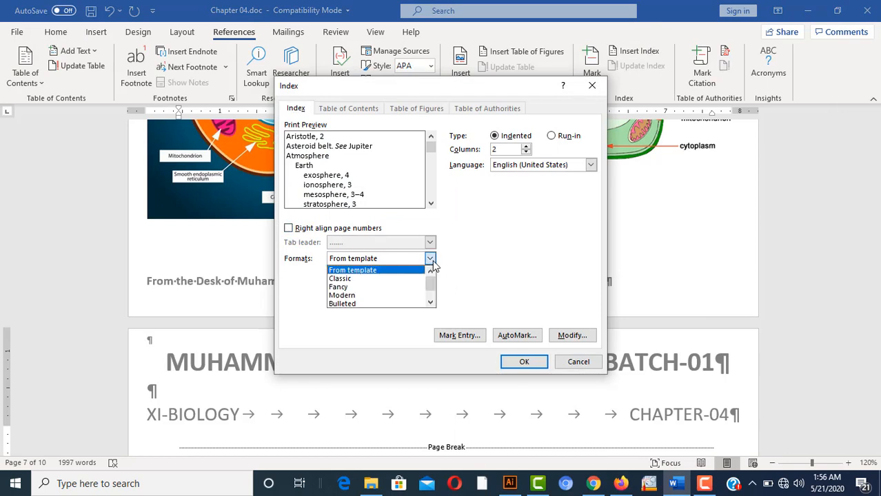
click(417, 279)
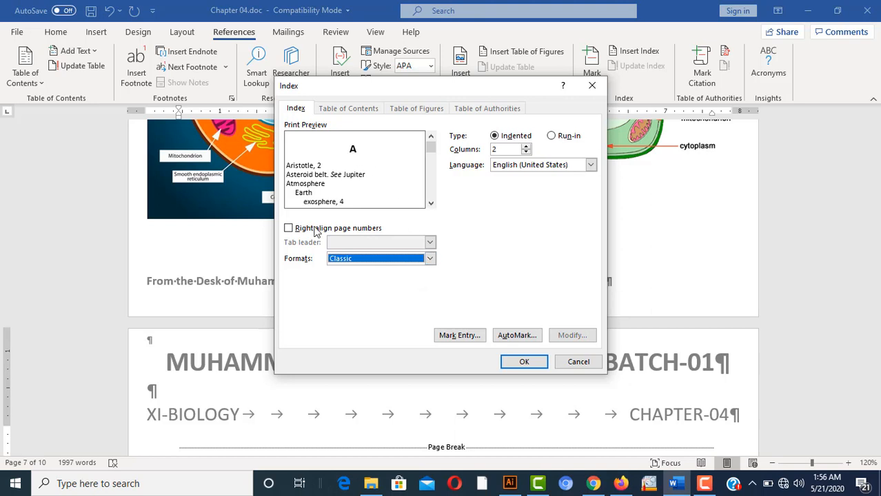
click(289, 228)
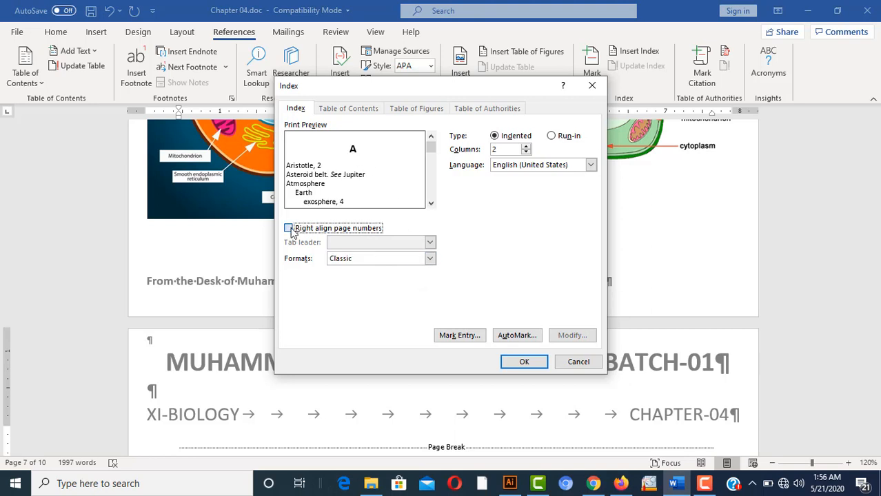
click(429, 243)
click(404, 265)
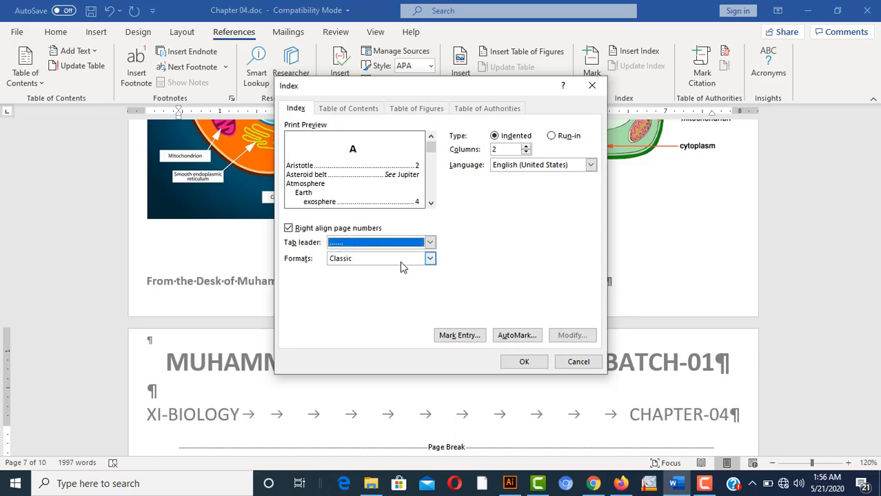
click(540, 366)
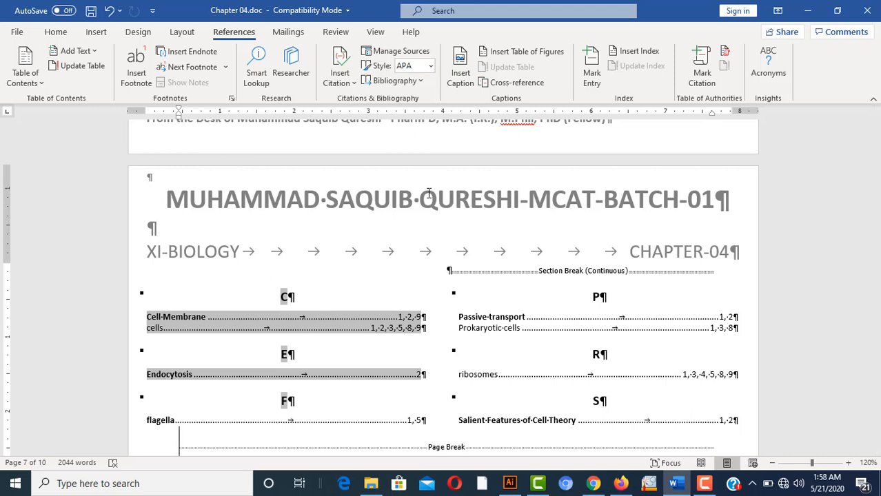
click(483, 311)
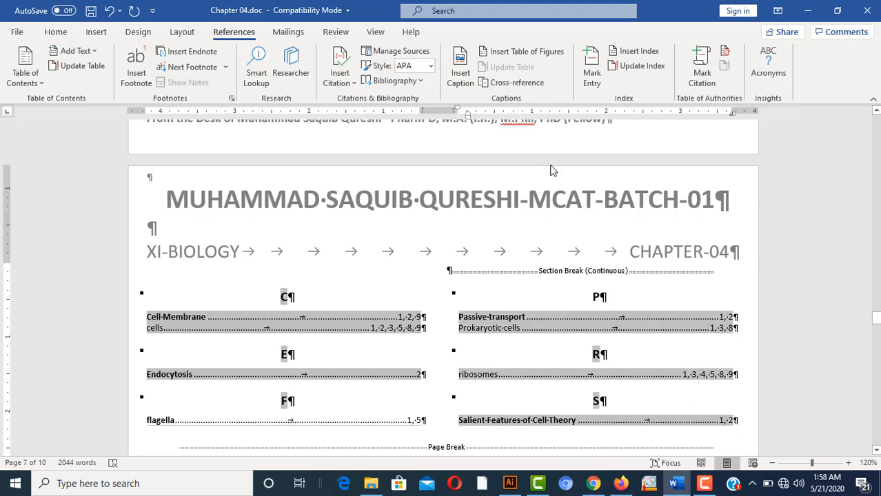